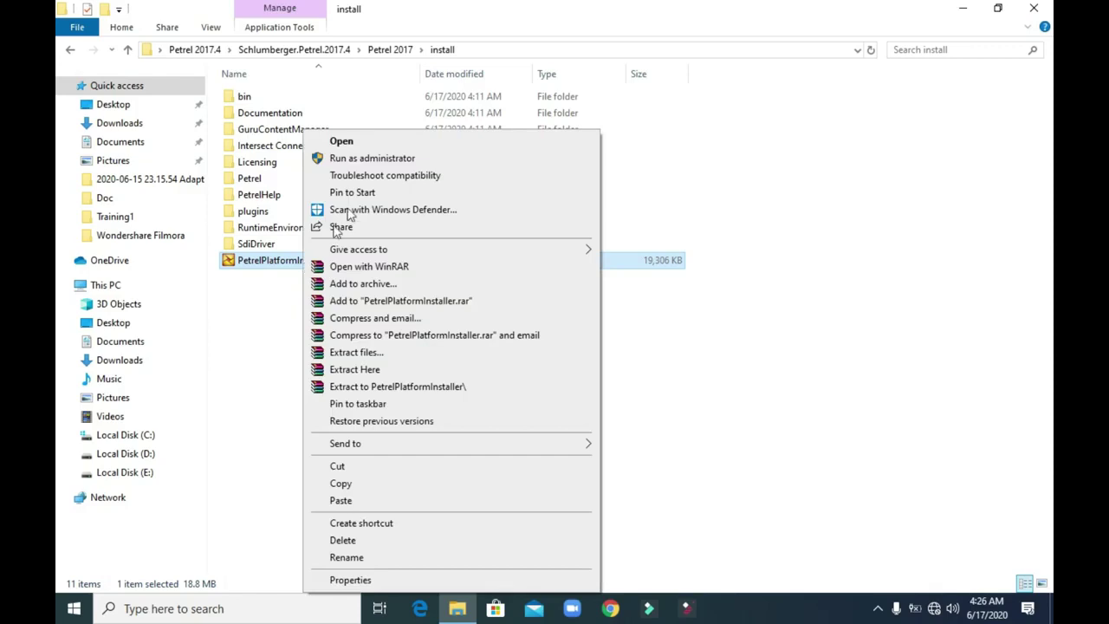
- Run PetrelPlatformInstaller.exe as administrator, accept the license agreement, and complete the Petrel 2017 installation
{"action": "left_click", "coordinate": [353, 158]}
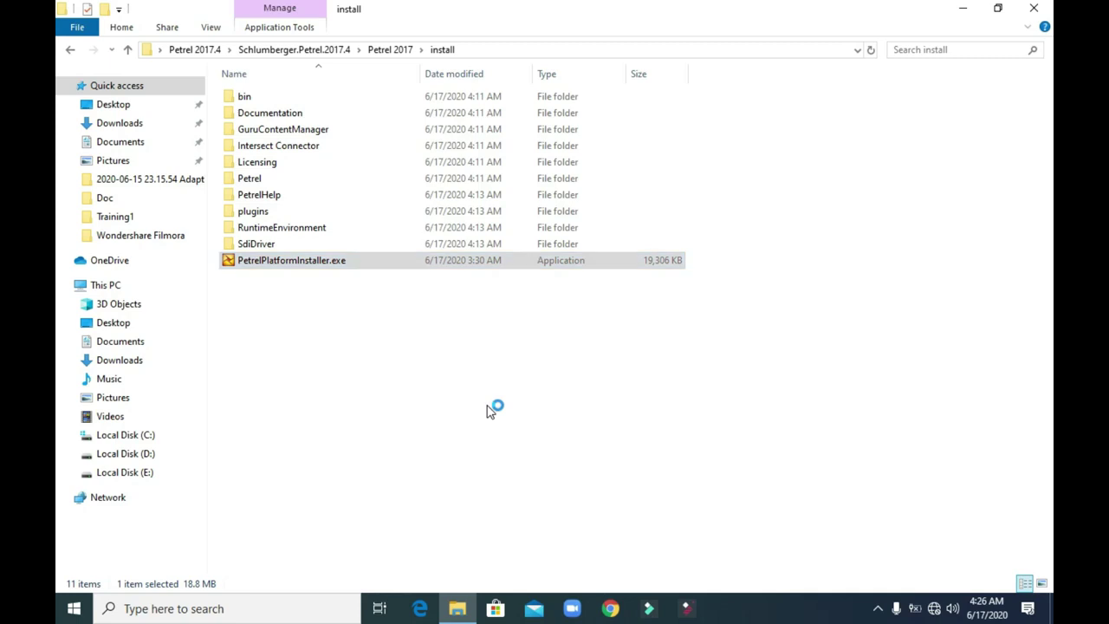
{"action": "left_click", "coordinate": [201, 328]}
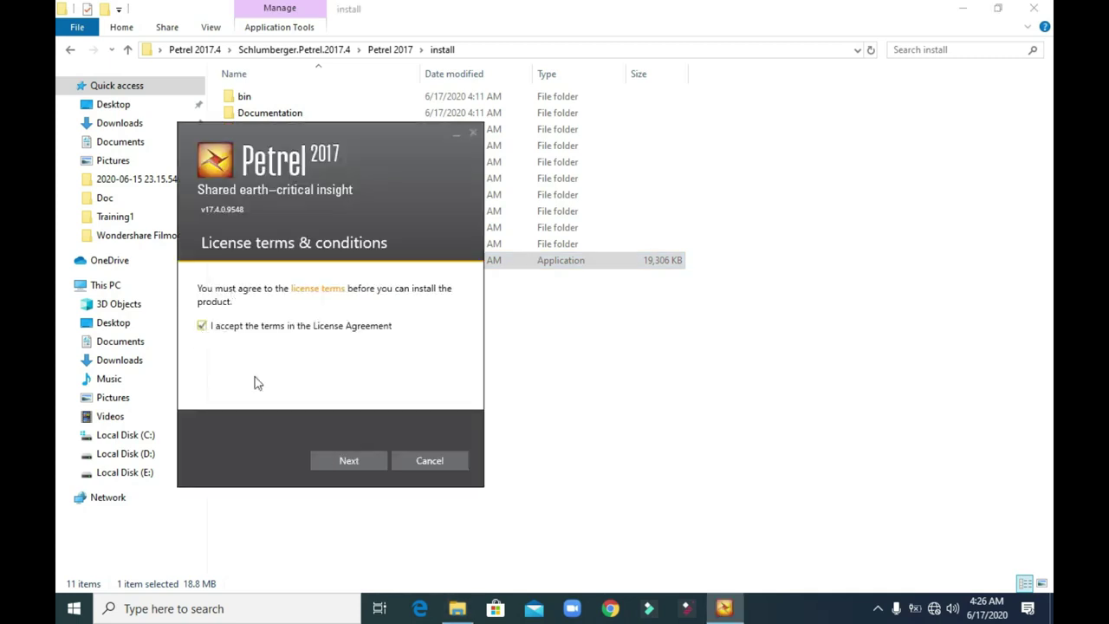
{"action": "left_click", "coordinate": [328, 460]}
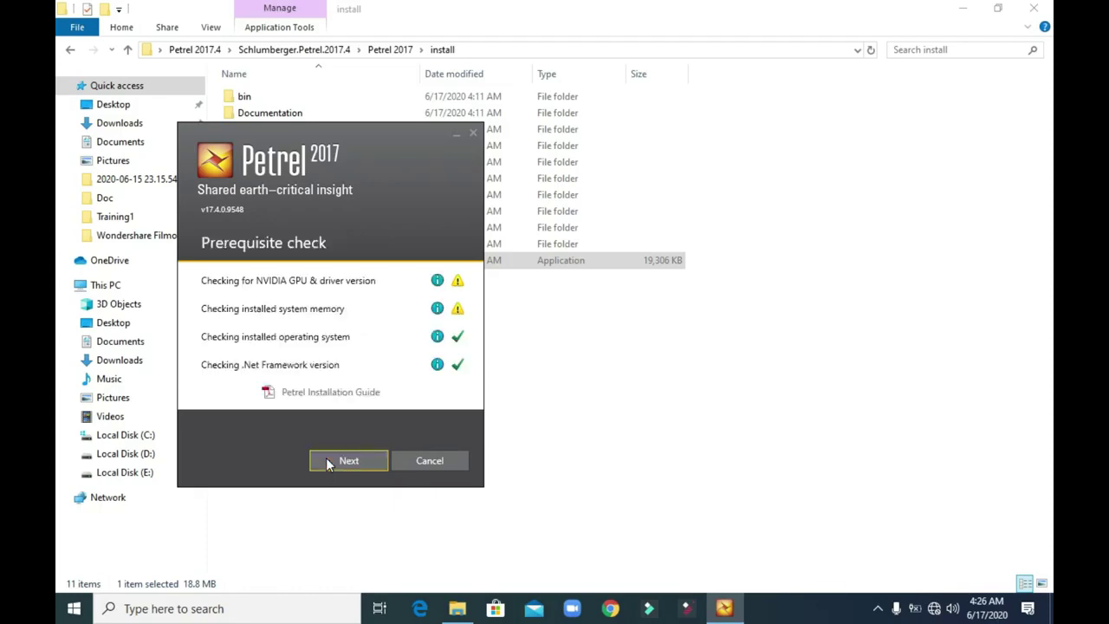
{"action": "left_click", "coordinate": [326, 461]}
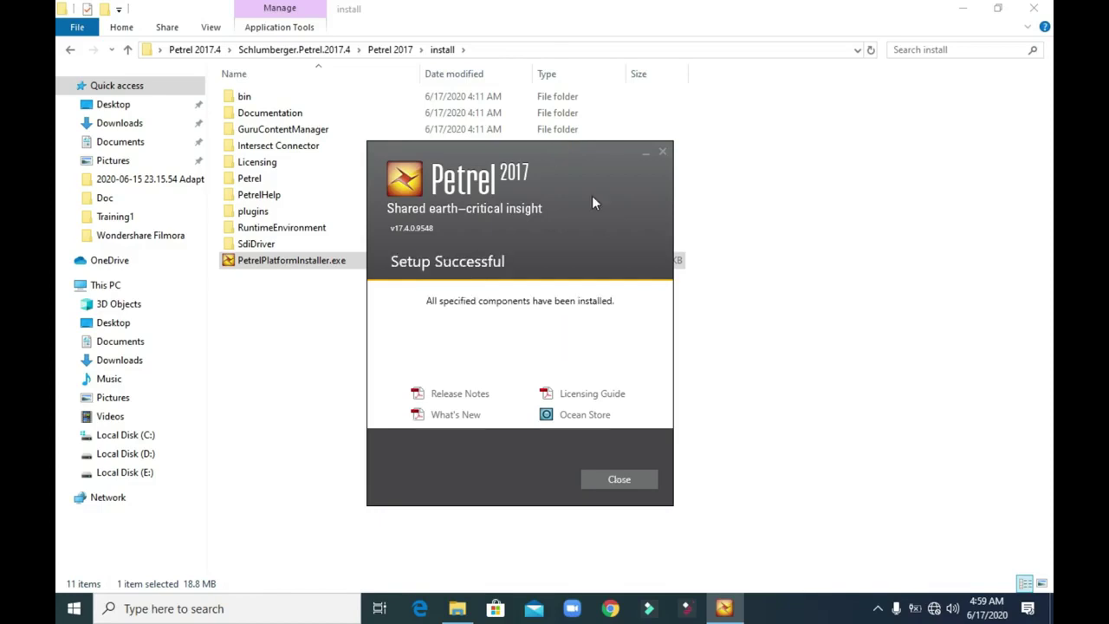
{"action": "left_click", "coordinate": [628, 479]}
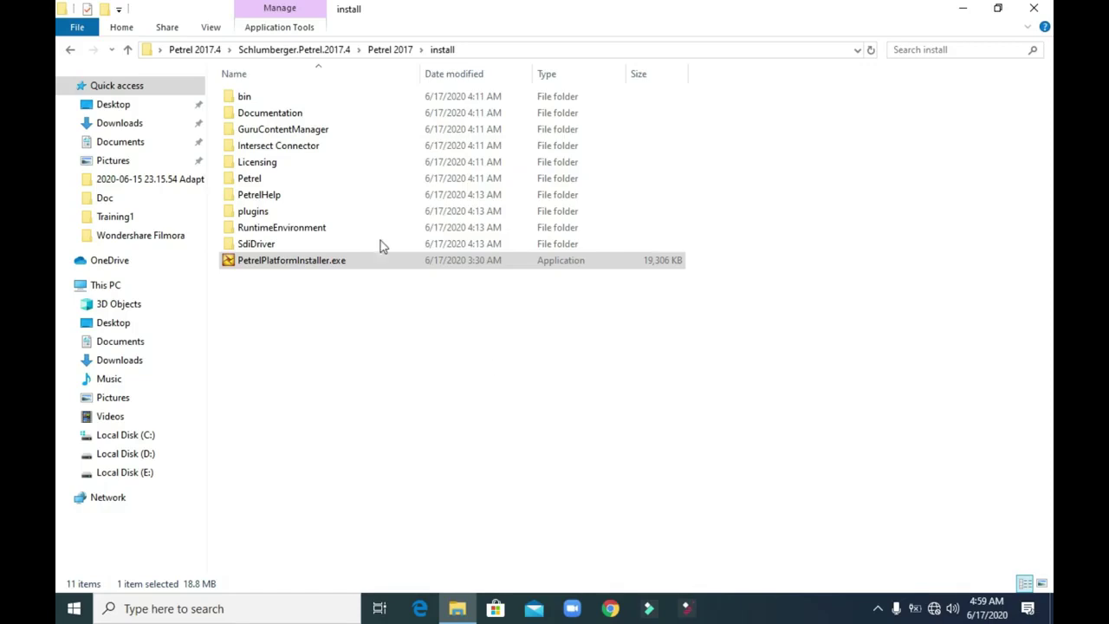
- Run SchlumbergerLicensingTool_2017.1.exe from the Licensing folder as administrator and install the required Microsoft Visual C++ 2012 package
{"action": "double_click", "coordinate": [269, 163]}
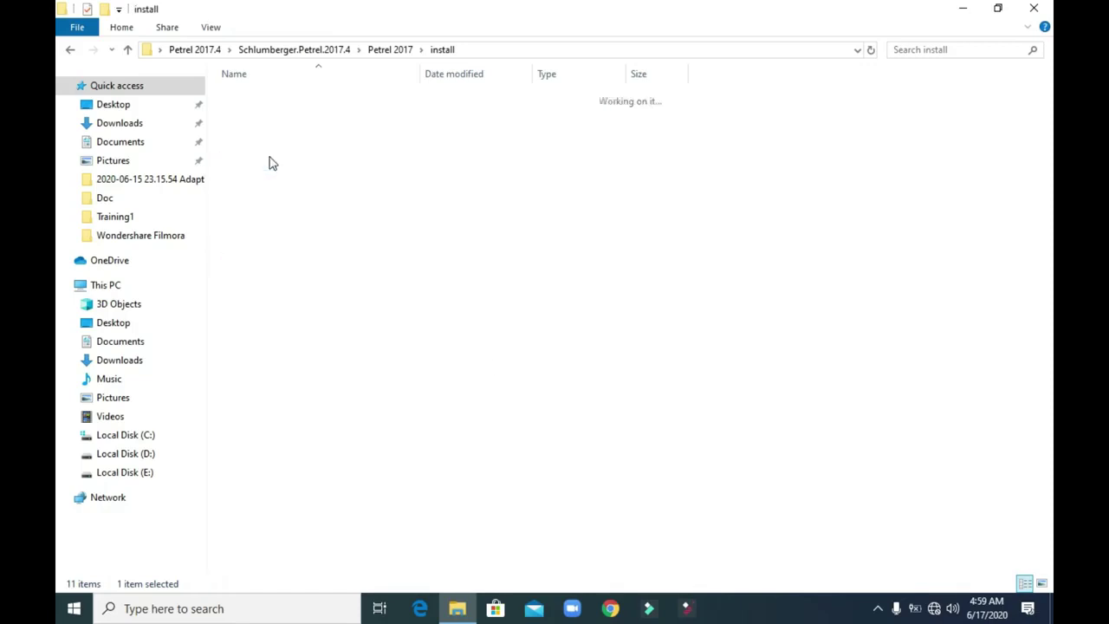
{"action": "double_click", "coordinate": [285, 113]}
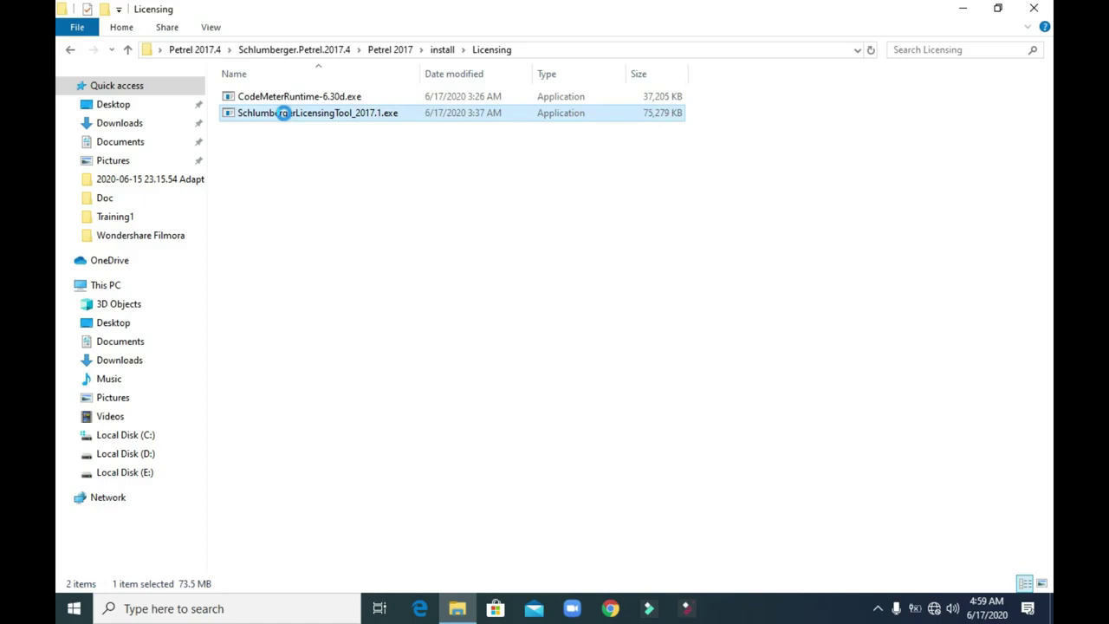
{"action": "right_click", "coordinate": [284, 114]}
{"action": "left_click", "coordinate": [334, 143]}
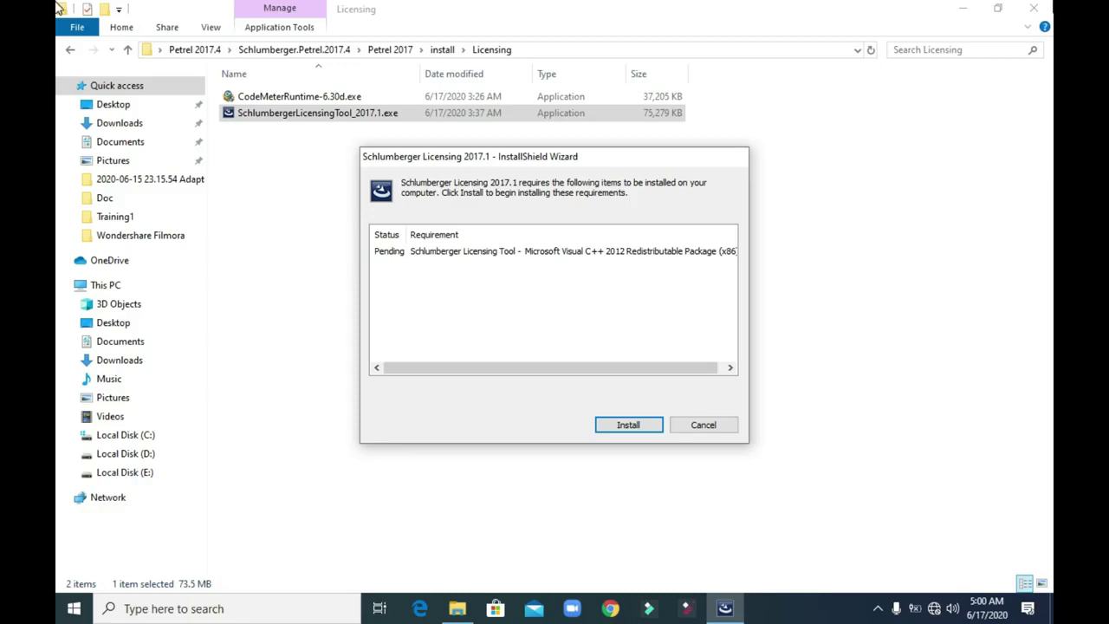
{"action": "left_click", "coordinate": [618, 423]}
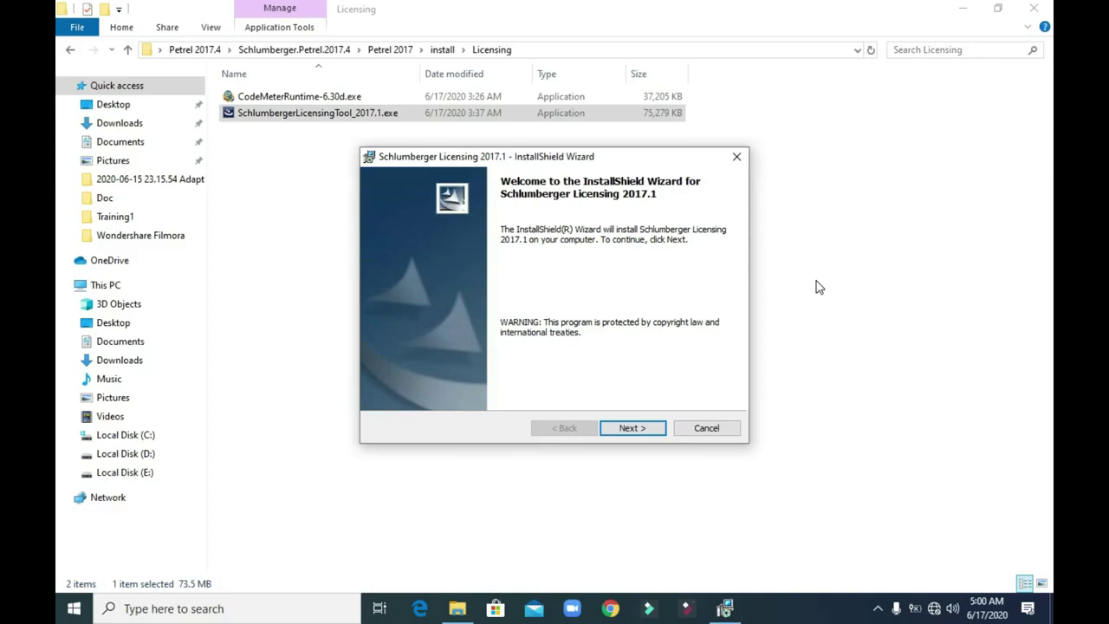
- Install Schlumberger Licensing 2017.1 to the default destination folder with a desktop shortcut and finish the wizard
{"action": "left_click", "coordinate": [647, 428]}
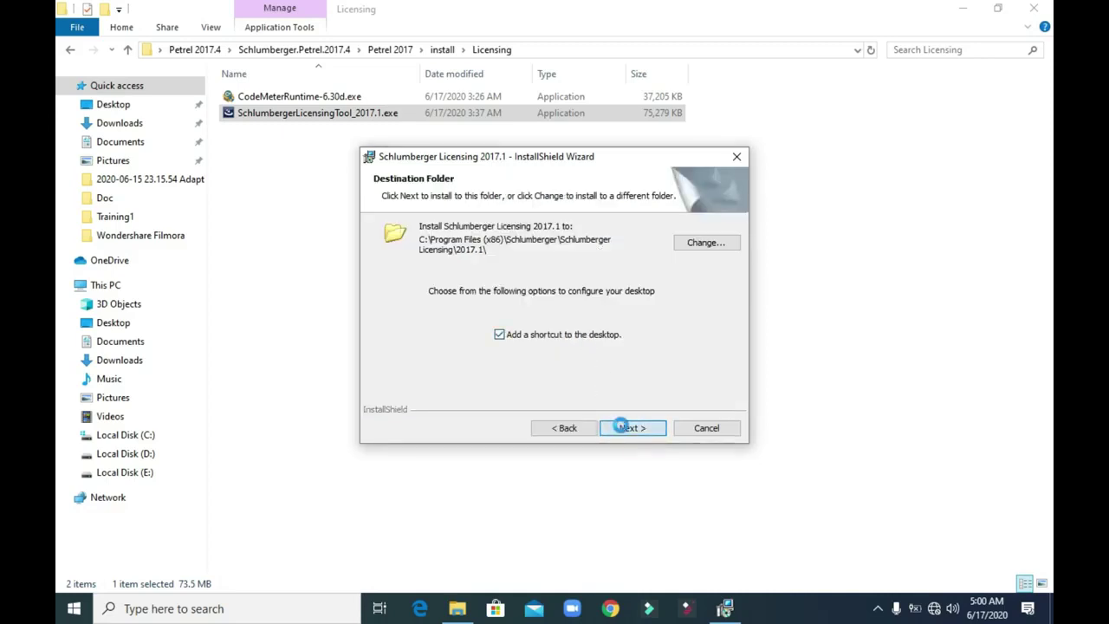
{"action": "left_click", "coordinate": [626, 429]}
{"action": "left_click", "coordinate": [626, 429]}
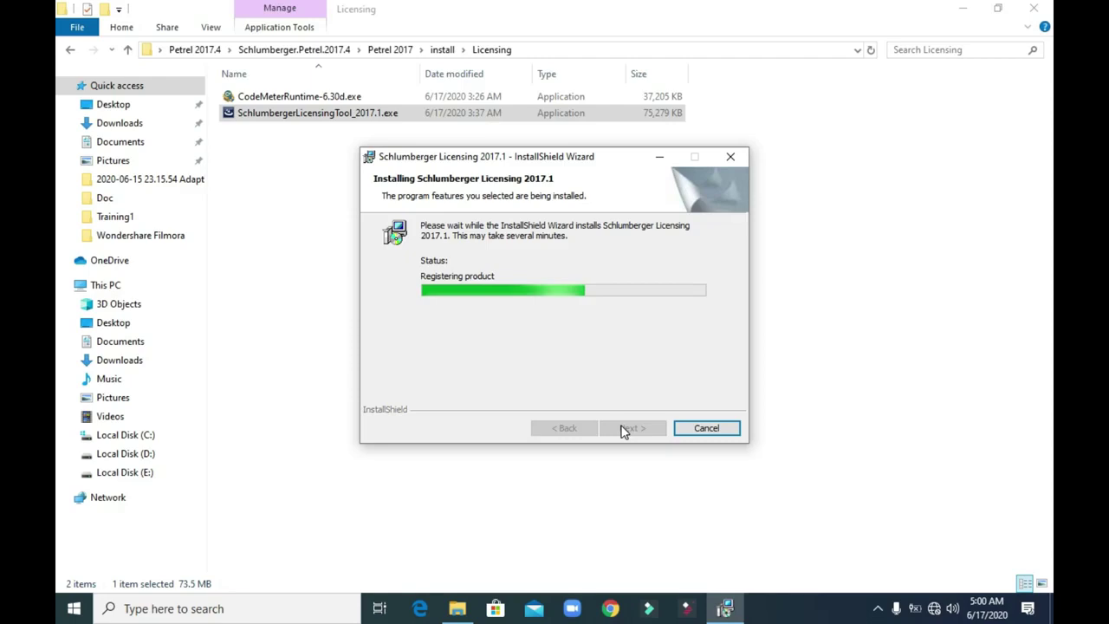
{"action": "left_click", "coordinate": [626, 430]}
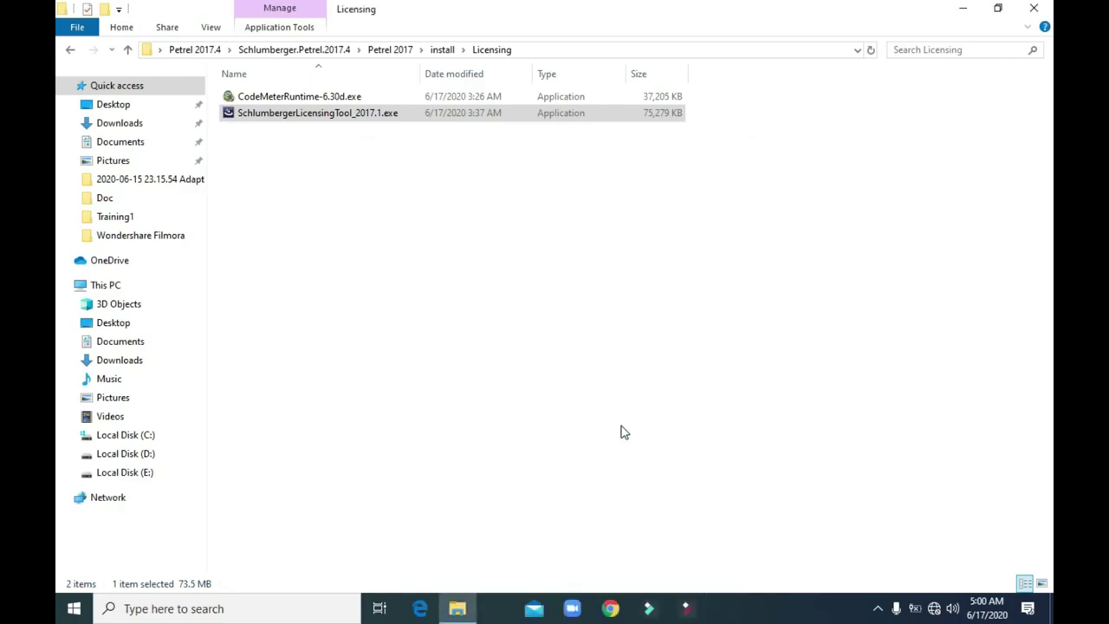
- Go up to the Petrel 2017.4 folder and extract VirtNet.zip there
{"action": "left_click", "coordinate": [443, 50]}
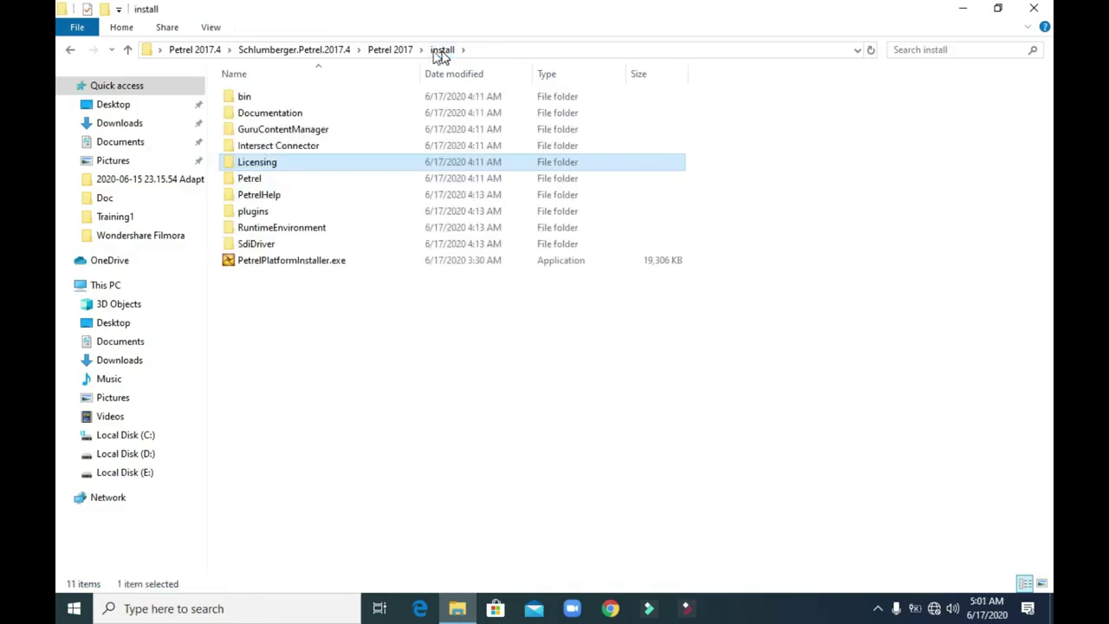
{"action": "left_click", "coordinate": [392, 50]}
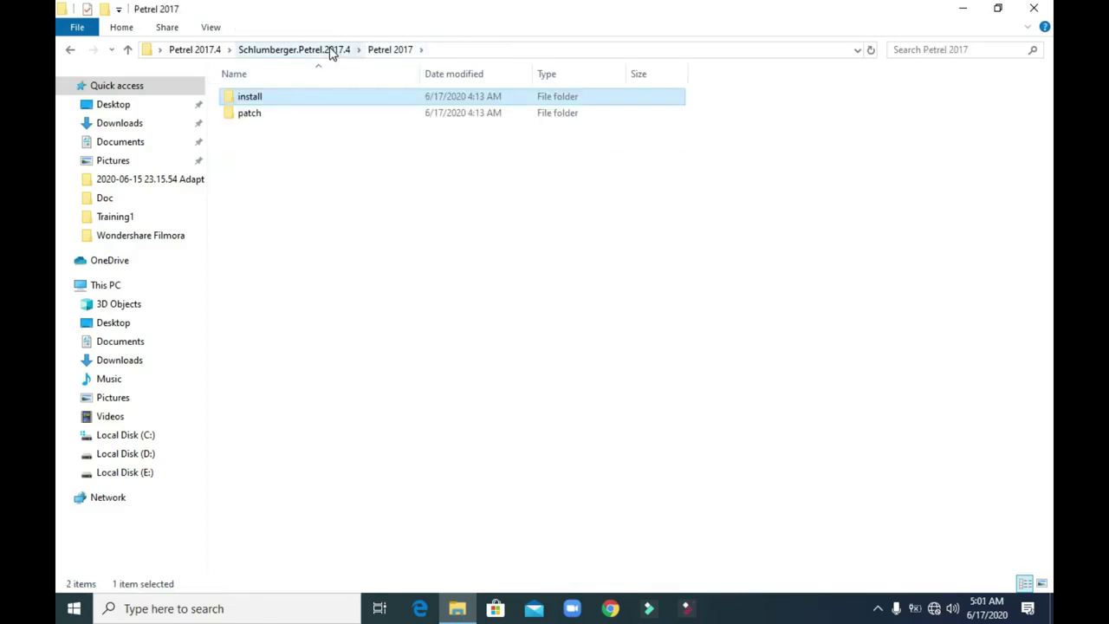
{"action": "left_click", "coordinate": [332, 50]}
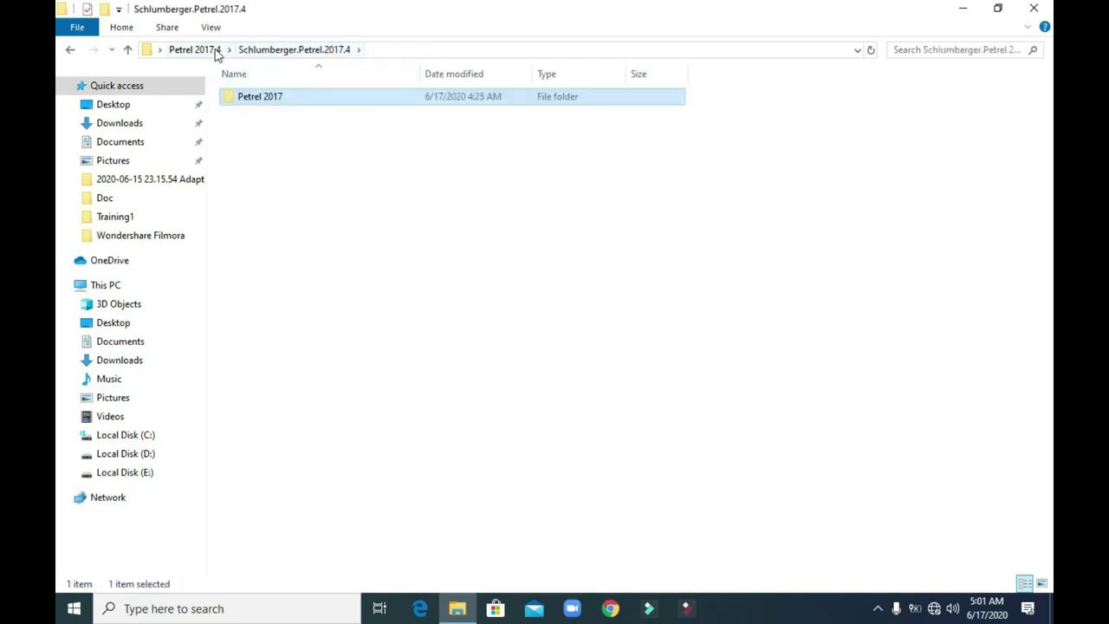
{"action": "left_click", "coordinate": [195, 49]}
{"action": "left_click", "coordinate": [259, 115]}
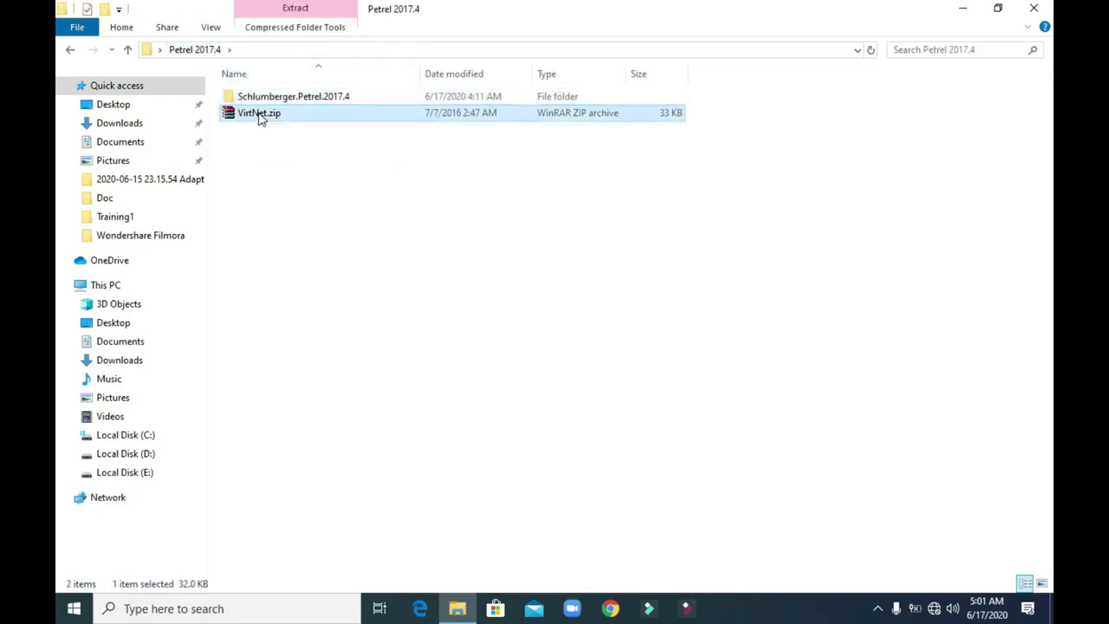
{"action": "right_click", "coordinate": [259, 118]}
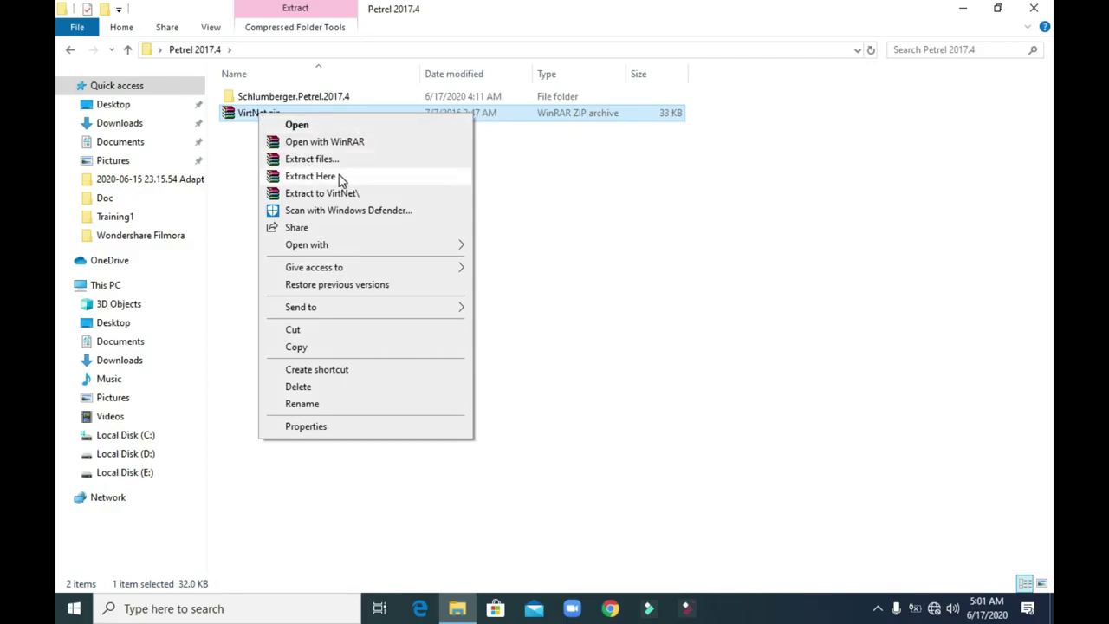
{"action": "left_click", "coordinate": [311, 176]}
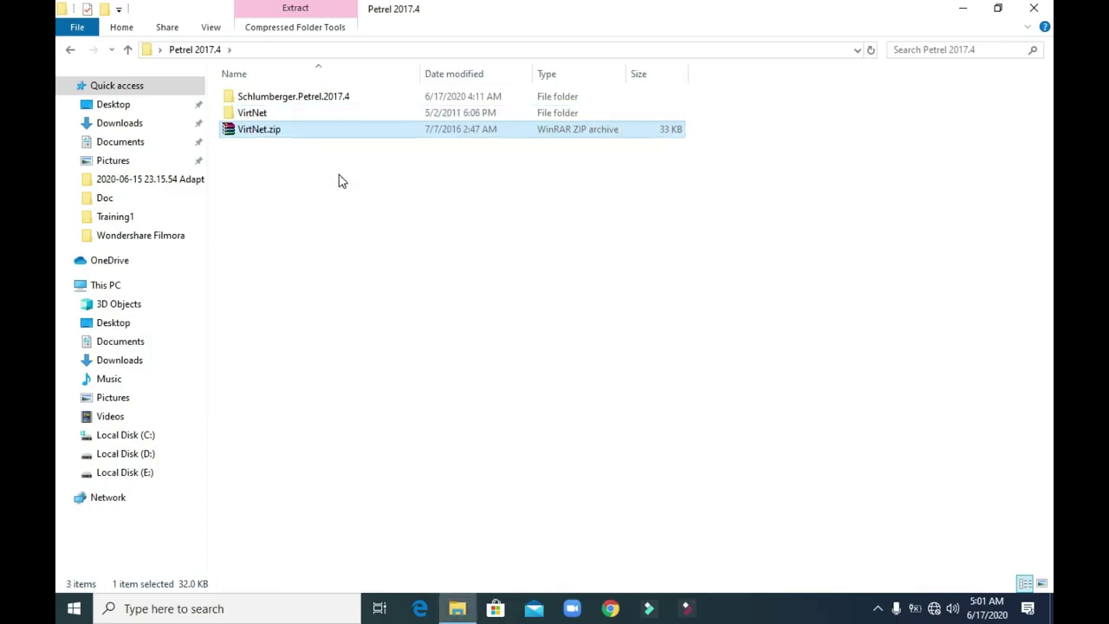
- Open the .lic file in the Petrel 2017 patch folder, copy the server host ID from its first line, and close the file
{"action": "left_click", "coordinate": [342, 101]}
{"action": "double_click", "coordinate": [342, 102]}
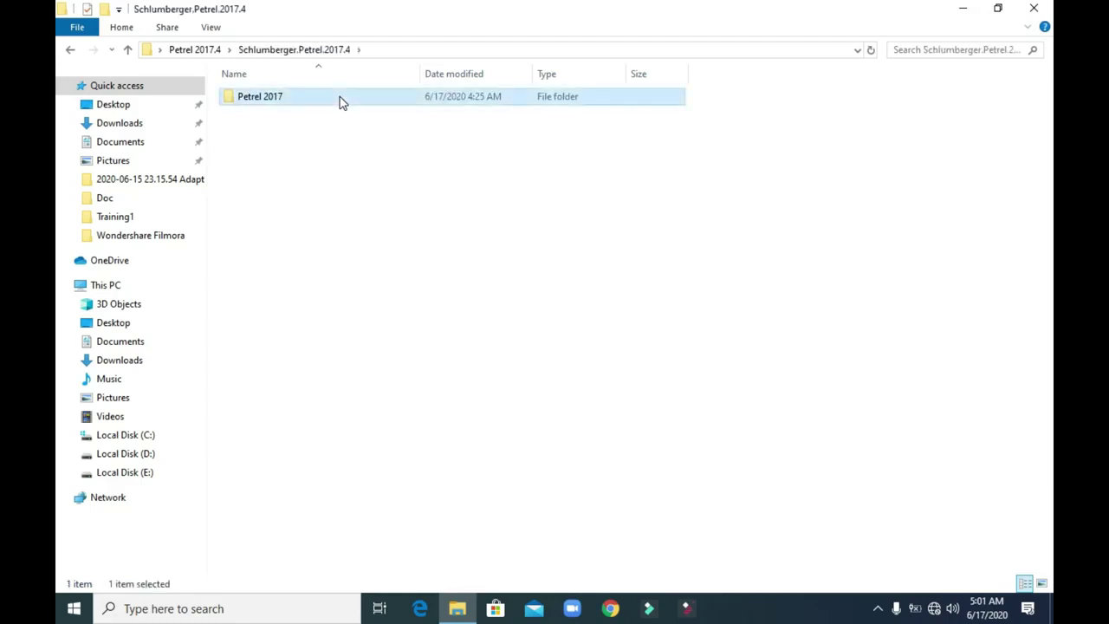
{"action": "double_click", "coordinate": [342, 102]}
{"action": "double_click", "coordinate": [283, 113]}
{"action": "double_click", "coordinate": [284, 114]}
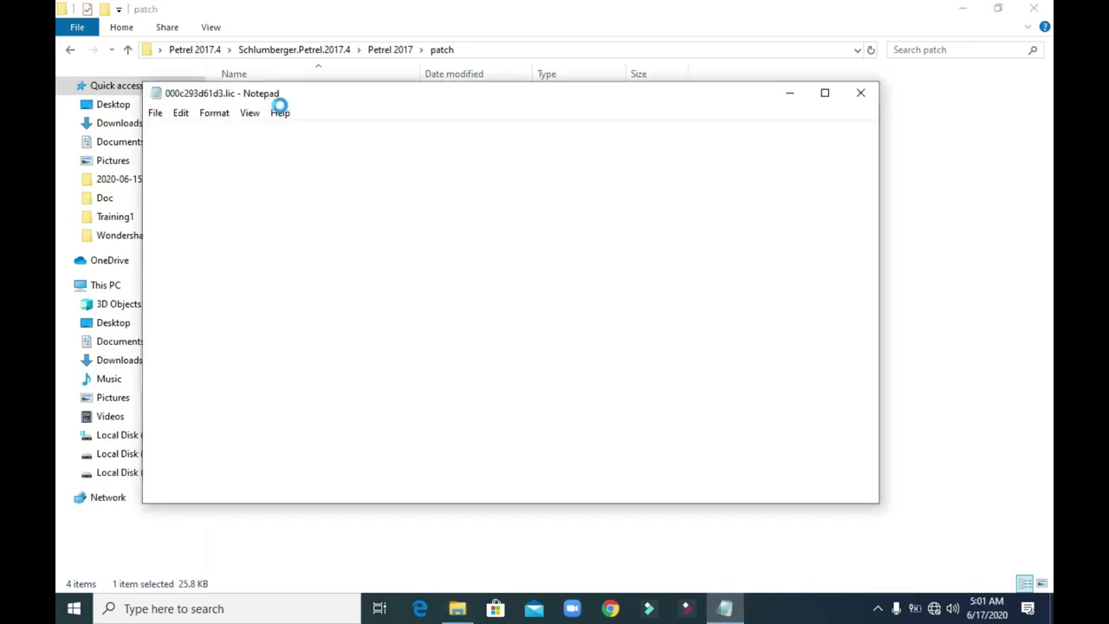
{"action": "left_click_drag", "start_coordinate": [250, 127], "coordinate": [327, 127]}
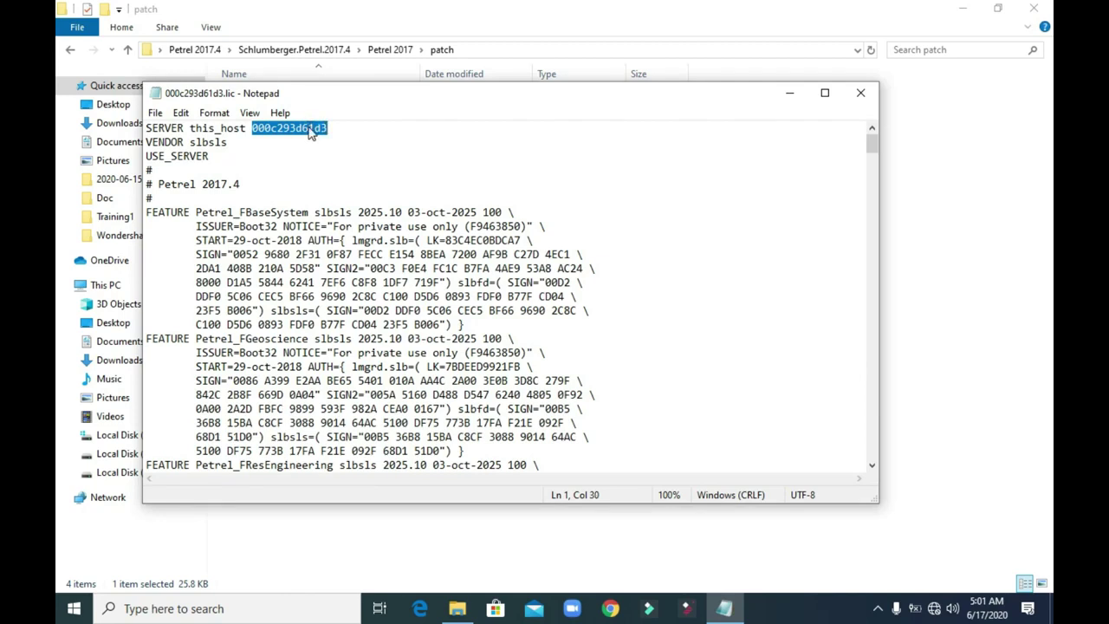
{"action": "right_click", "coordinate": [309, 126]}
{"action": "left_click", "coordinate": [352, 179]}
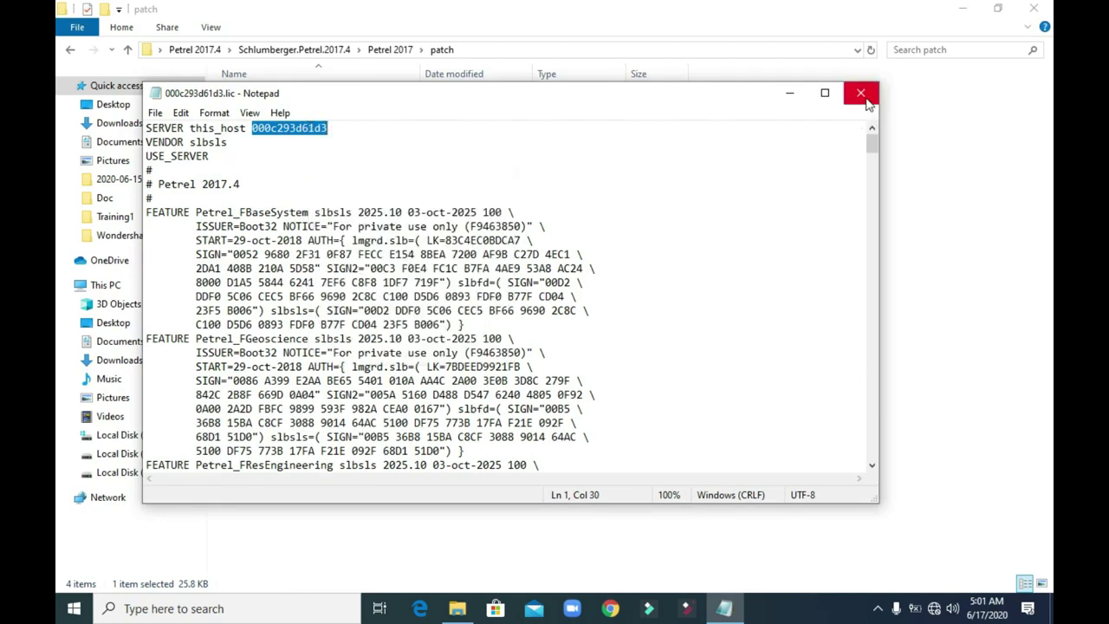
{"action": "left_click", "coordinate": [867, 100]}
- Open Device Manager from the system properties of This PC and scan for hardware changes
{"action": "left_click", "coordinate": [963, 9]}
{"action": "right_click", "coordinate": [85, 124]}
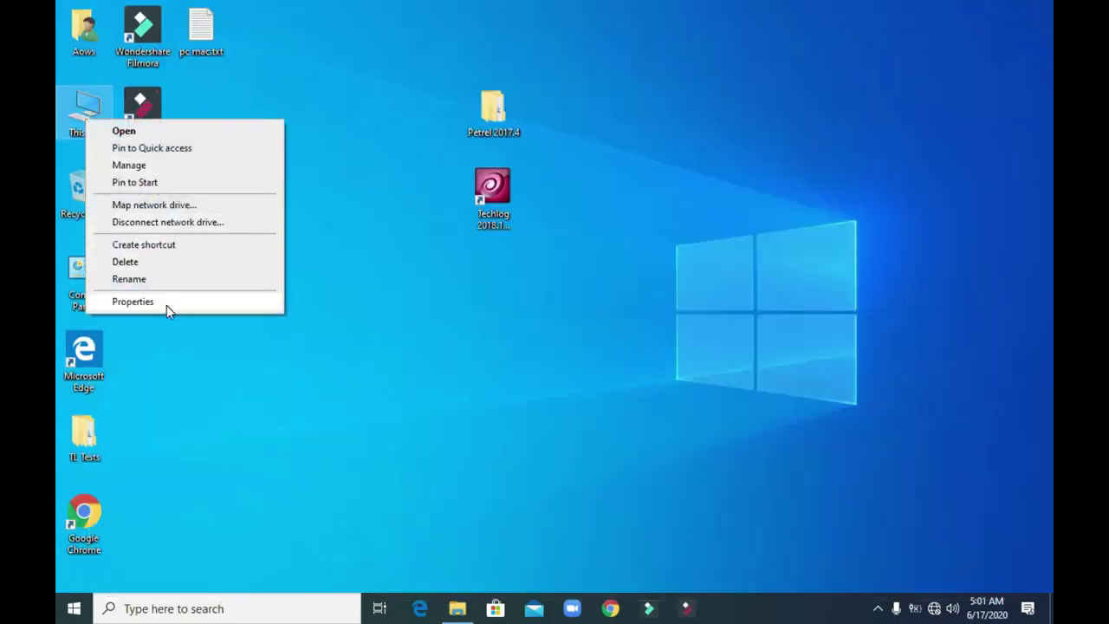
{"action": "left_click", "coordinate": [166, 303]}
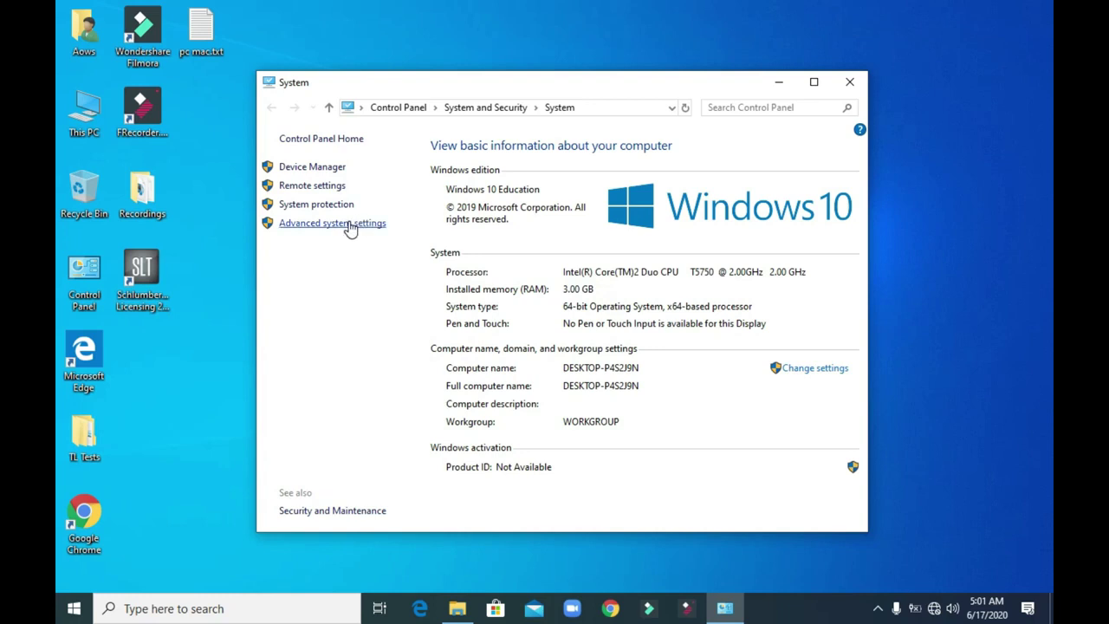
{"action": "left_click", "coordinate": [347, 224]}
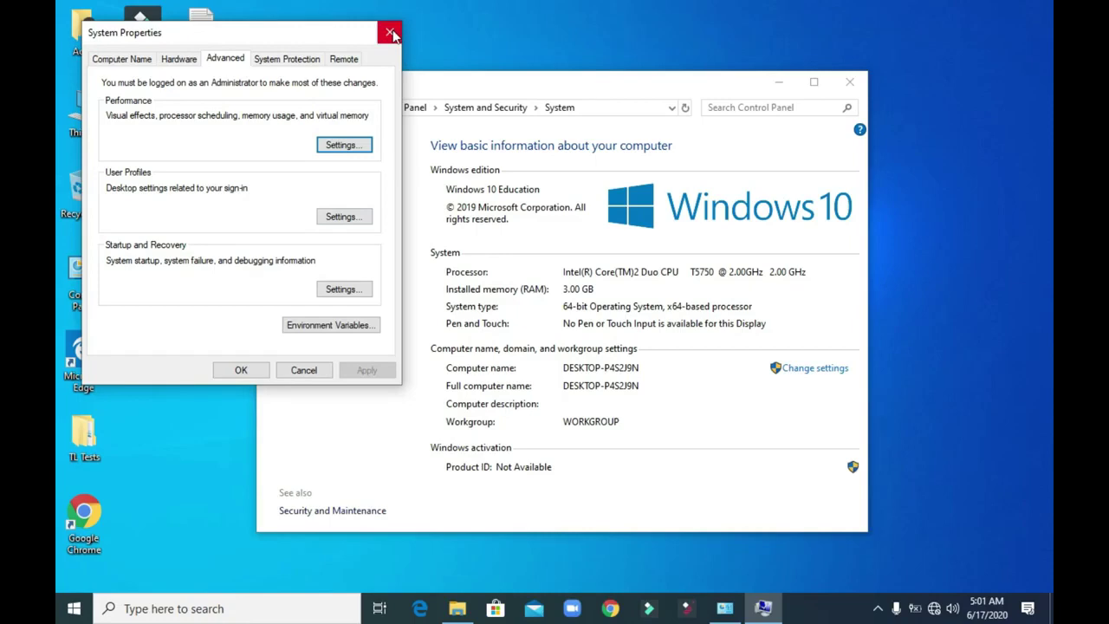
{"action": "left_click", "coordinate": [391, 33]}
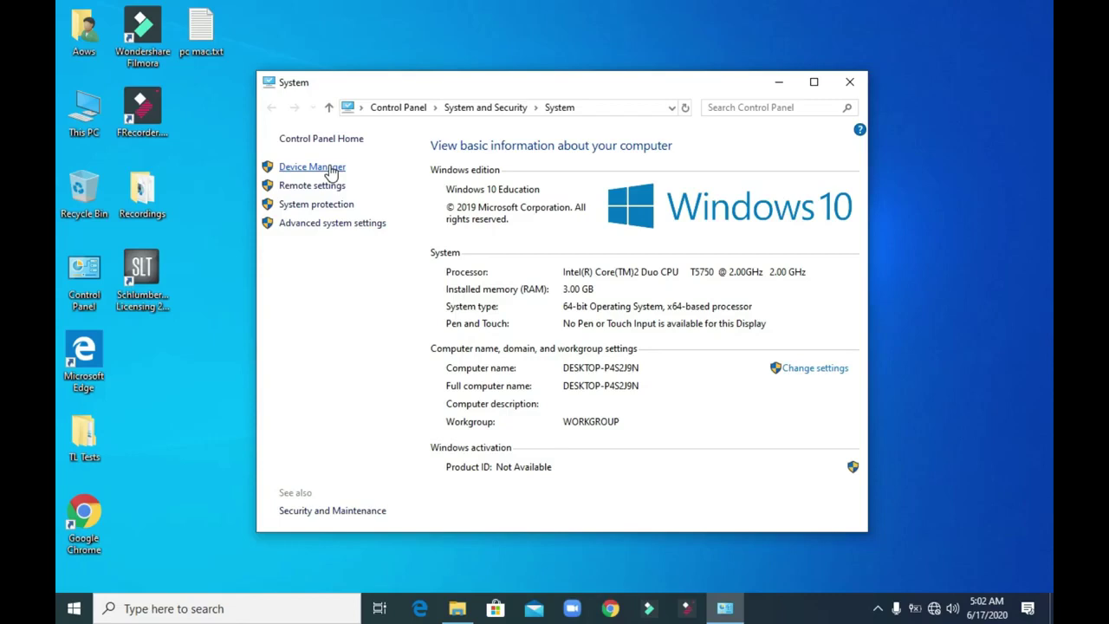
{"action": "left_click", "coordinate": [332, 172]}
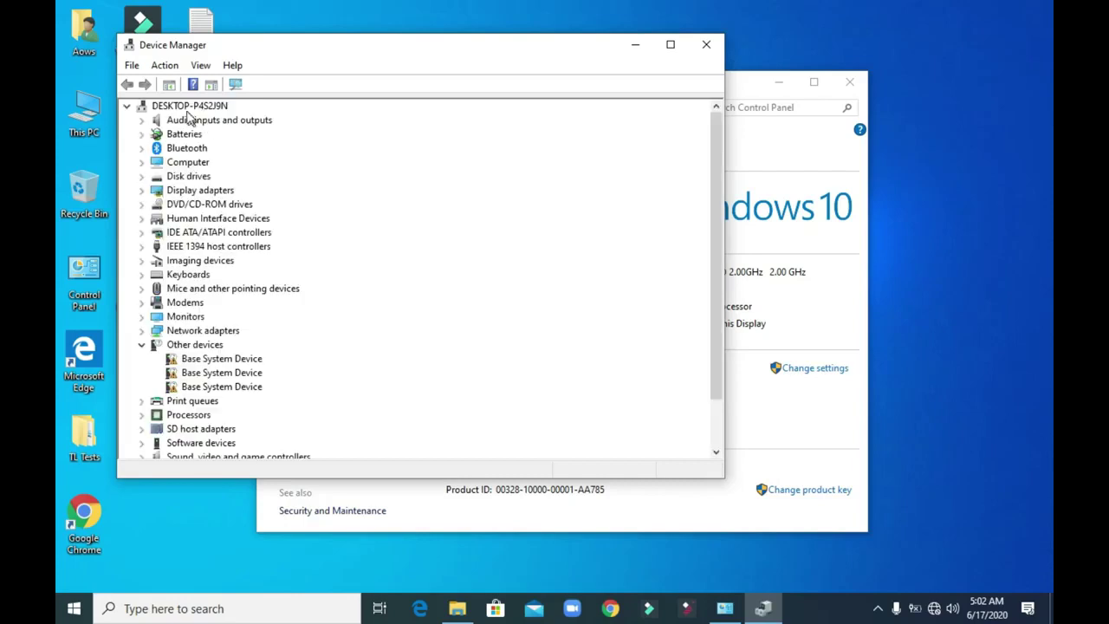
{"action": "left_click", "coordinate": [165, 66]}
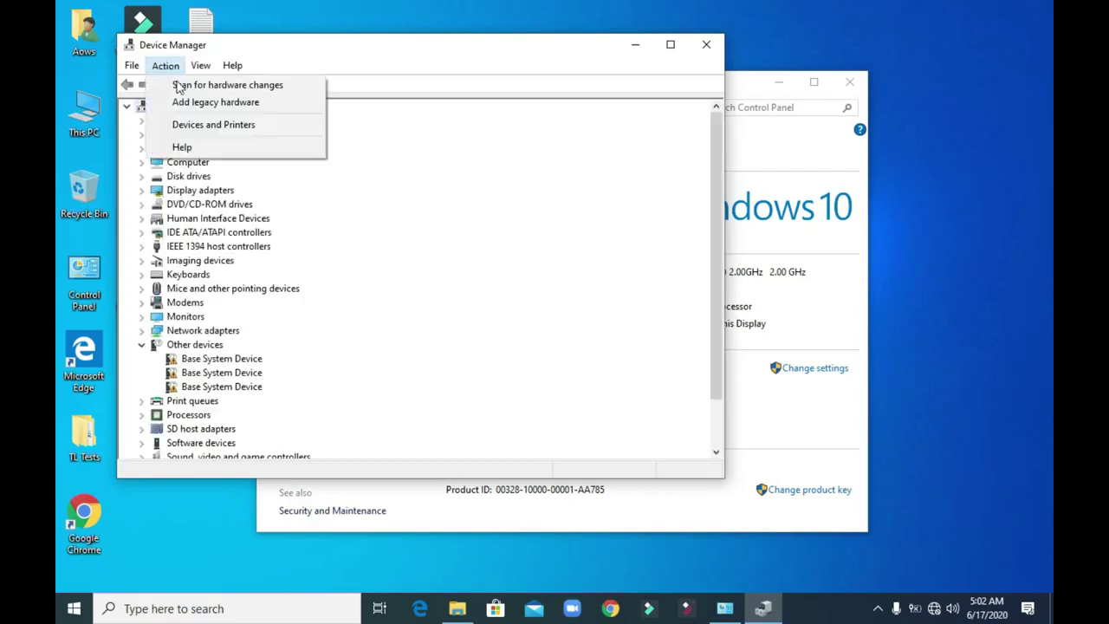
{"action": "left_click", "coordinate": [177, 86]}
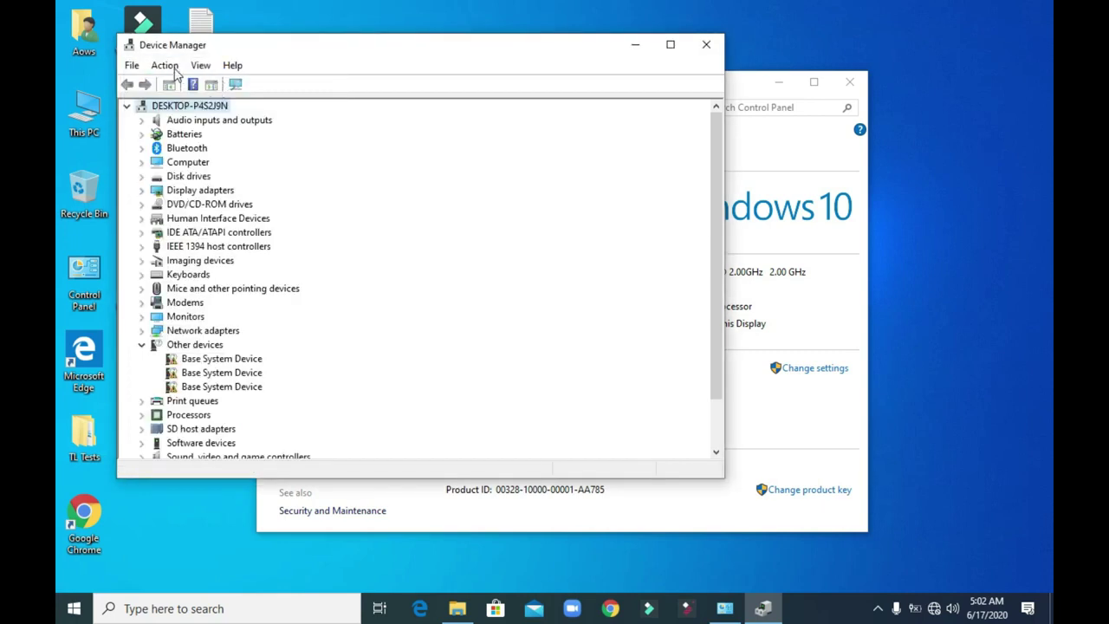
- Start adding legacy hardware, choosing manual selection from a list and Network adapters as the hardware type
{"action": "left_click", "coordinate": [167, 66]}
{"action": "left_click", "coordinate": [184, 103]}
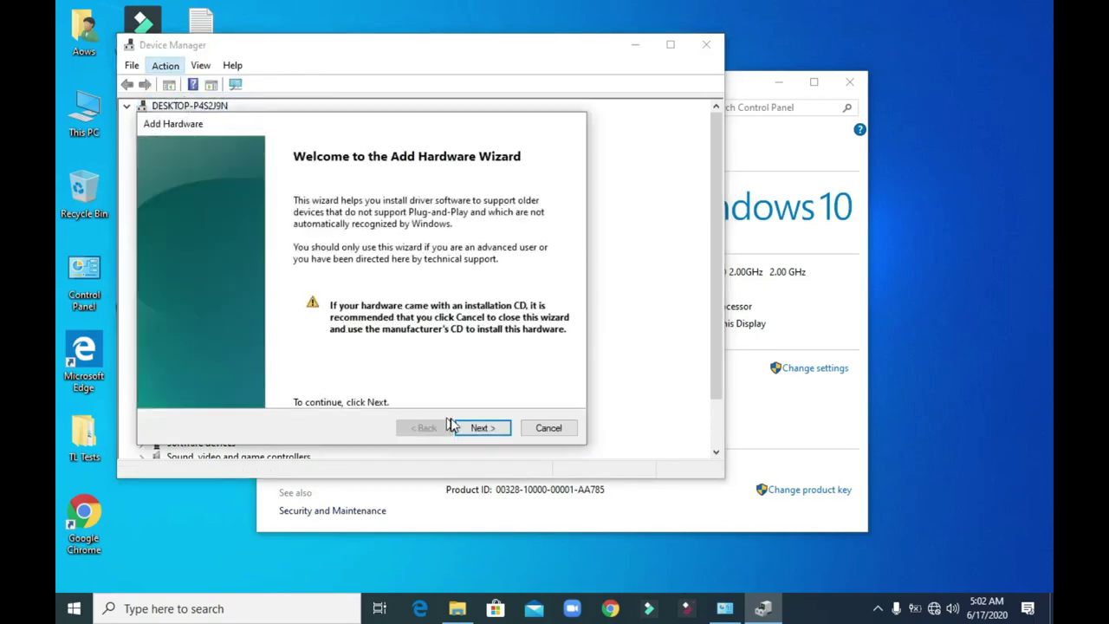
{"action": "left_click", "coordinate": [482, 428]}
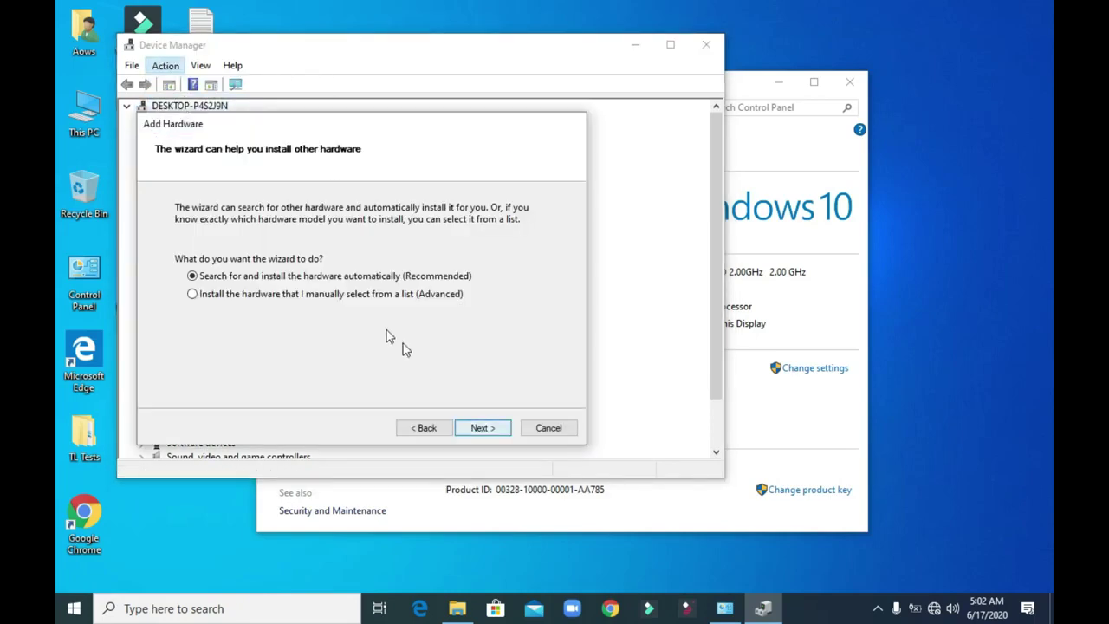
{"action": "left_click", "coordinate": [327, 297]}
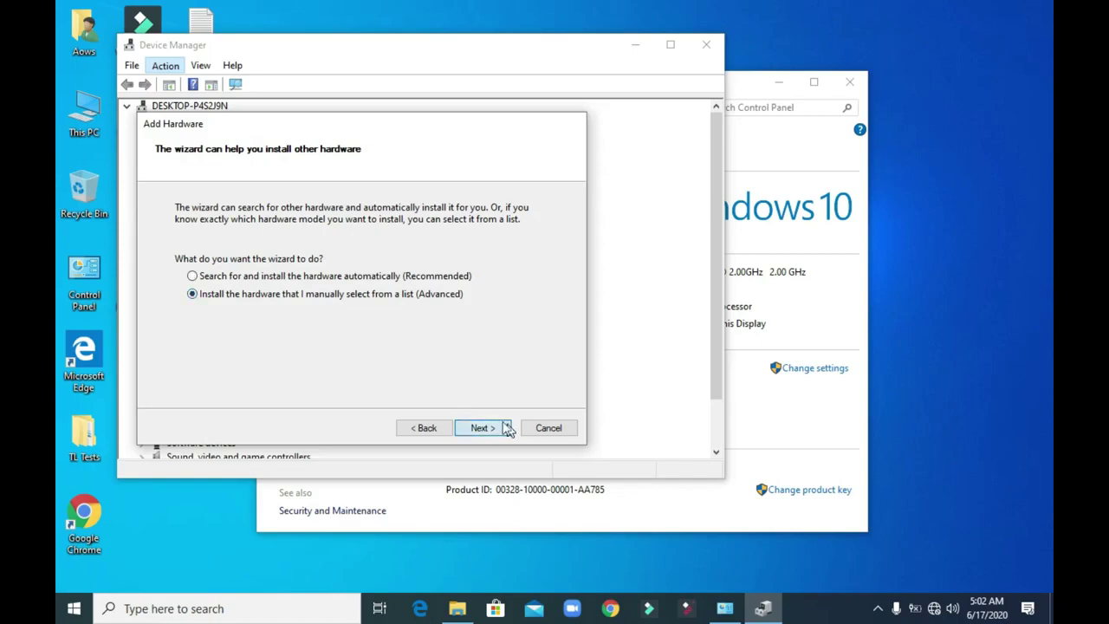
{"action": "left_click", "coordinate": [505, 428]}
{"action": "key", "text": "n"}
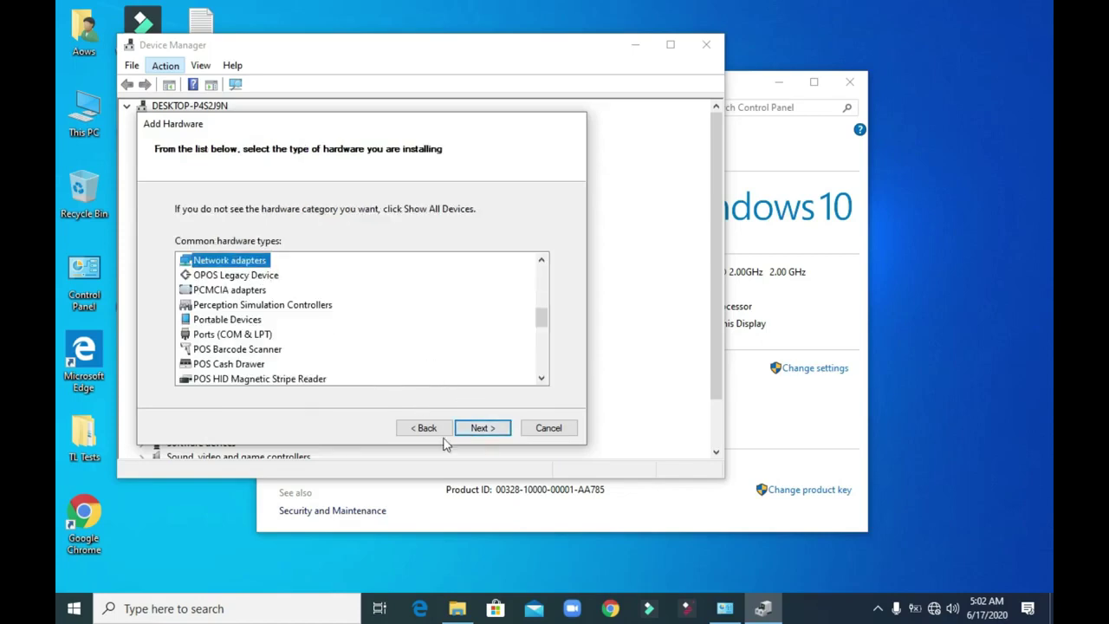
{"action": "left_click", "coordinate": [476, 428]}
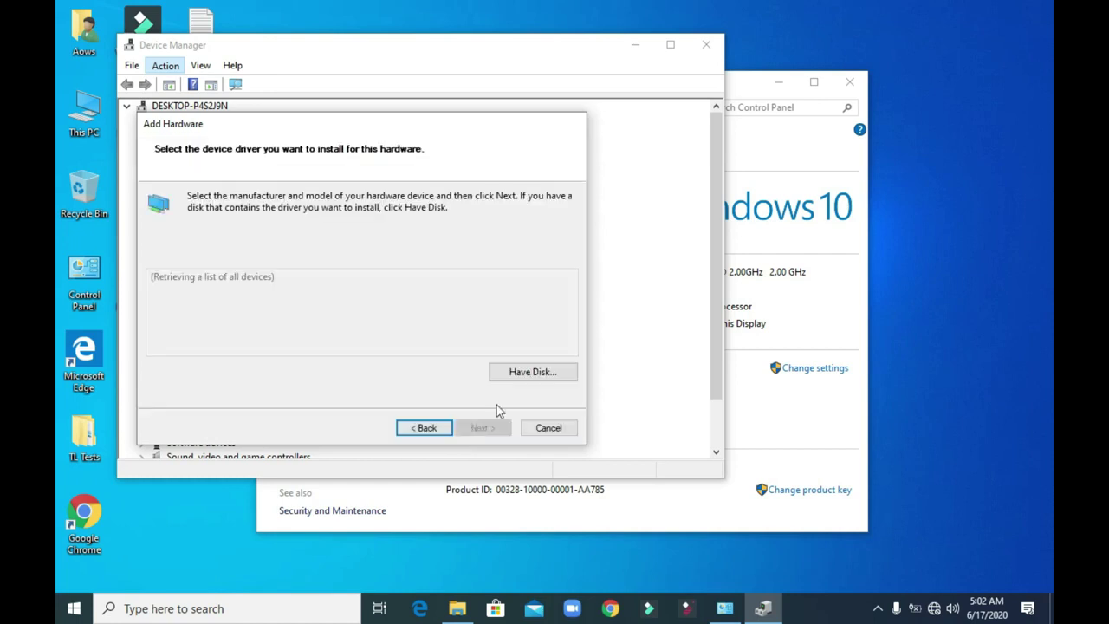
- Load the driver from disk using netVirtNet.inf in the amd64 folder of VirtNet, inside Petrel 2017.4 on the Desktop
{"action": "left_click", "coordinate": [510, 375]}
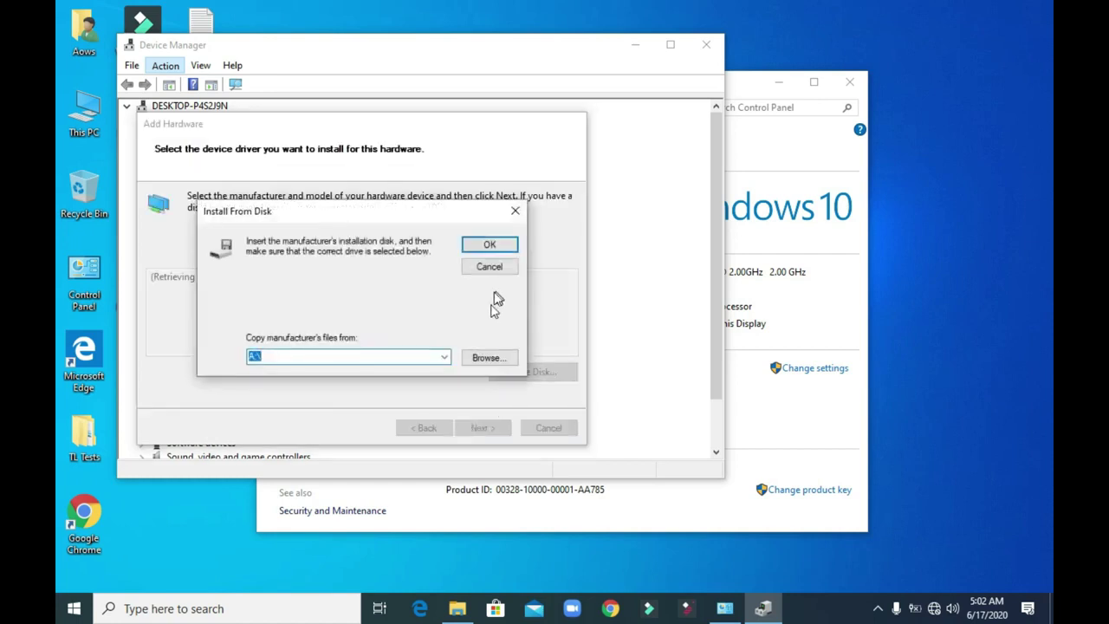
{"action": "left_click", "coordinate": [491, 359]}
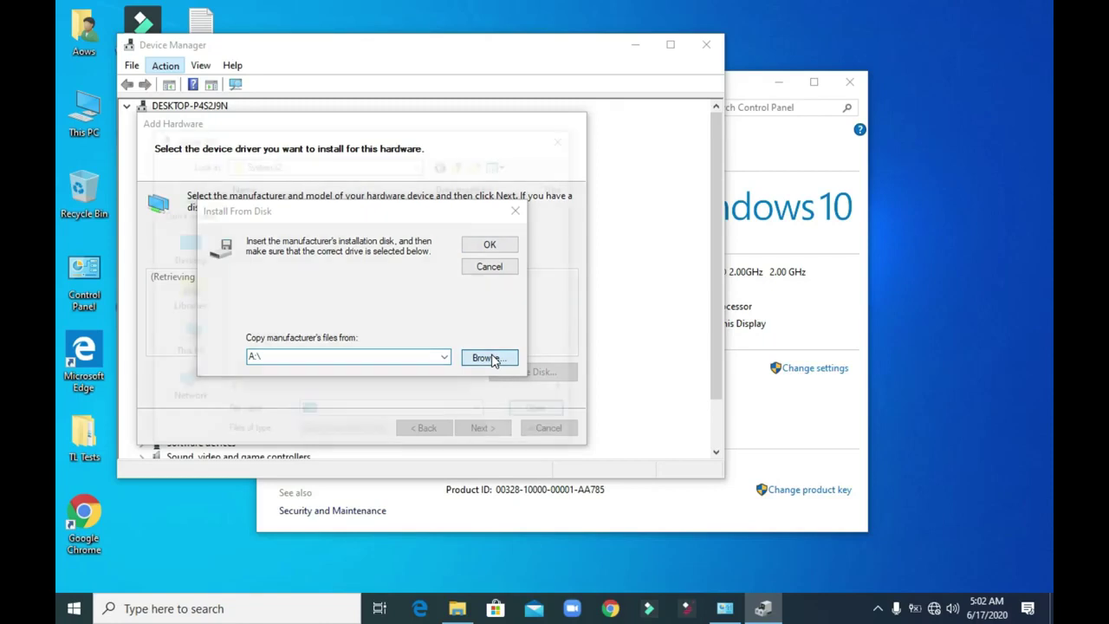
{"action": "left_click", "coordinate": [187, 243]}
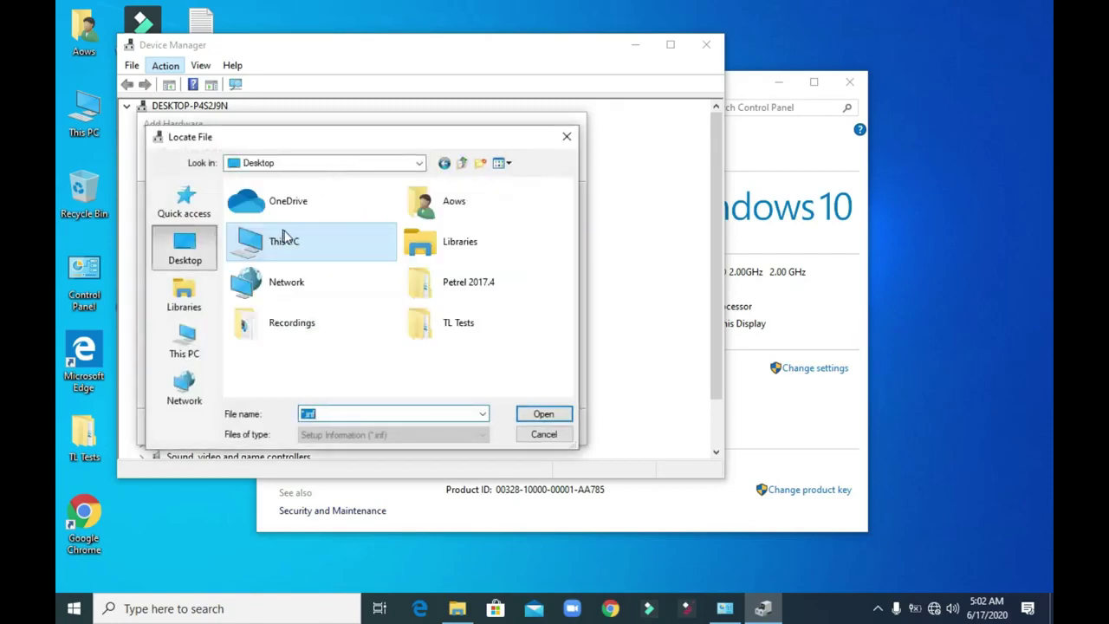
{"action": "double_click", "coordinate": [430, 286]}
{"action": "double_click", "coordinate": [277, 219]}
{"action": "double_click", "coordinate": [273, 211]}
{"action": "left_click", "coordinate": [273, 211]}
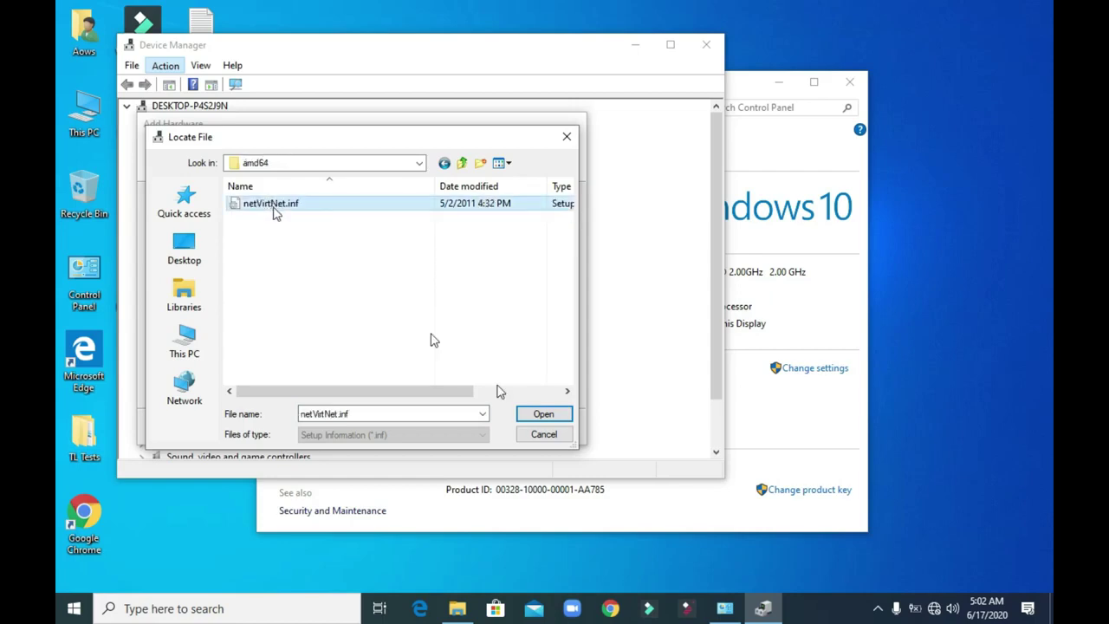
{"action": "left_click", "coordinate": [541, 415]}
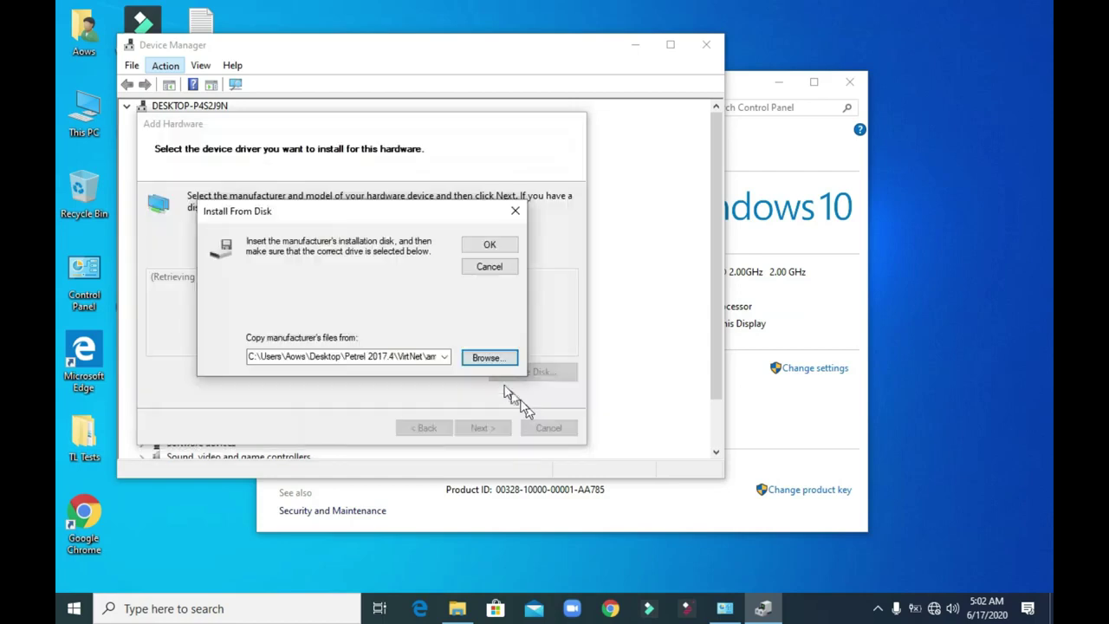
{"action": "left_click", "coordinate": [486, 245]}
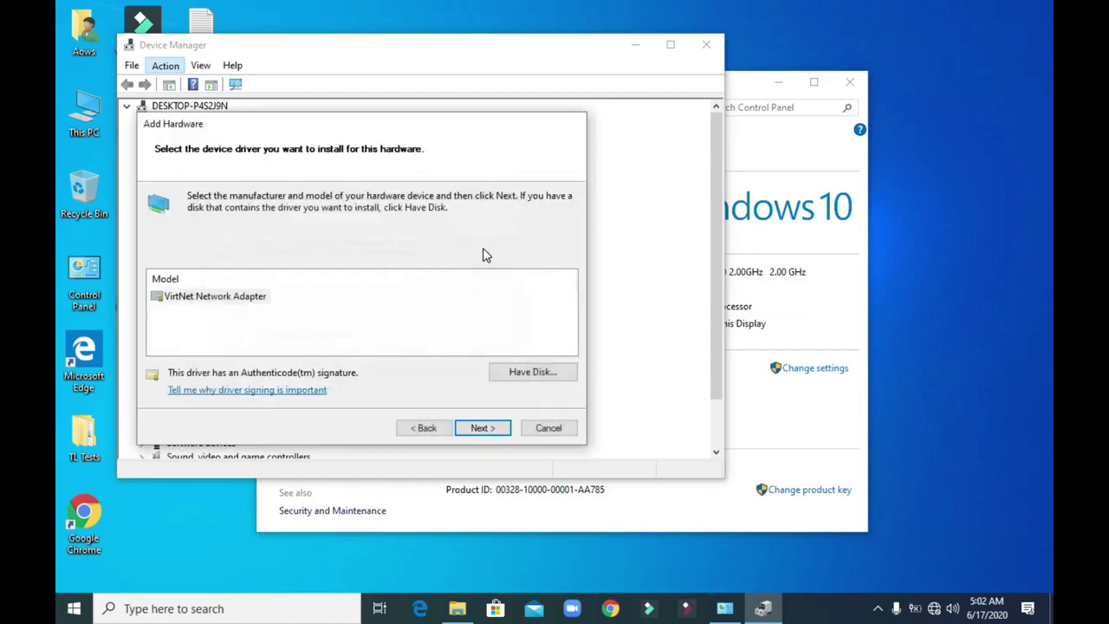
- Install the VirtNet Network Adapter driver and finish the Add Hardware wizard
{"action": "left_click", "coordinate": [484, 428]}
{"action": "left_click", "coordinate": [486, 428]}
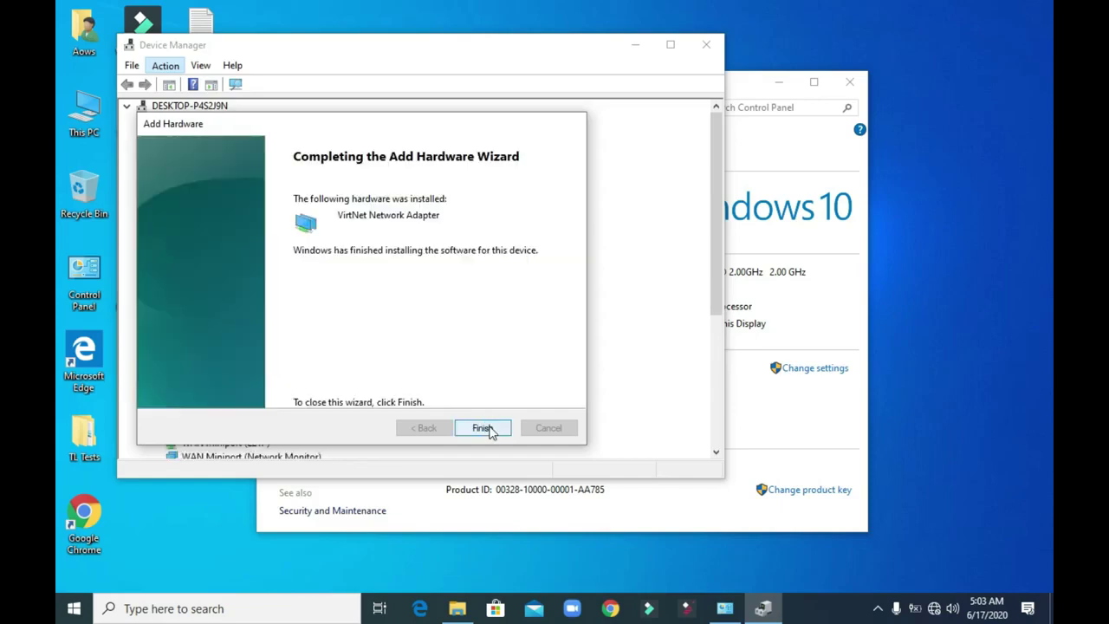
{"action": "left_click", "coordinate": [484, 428]}
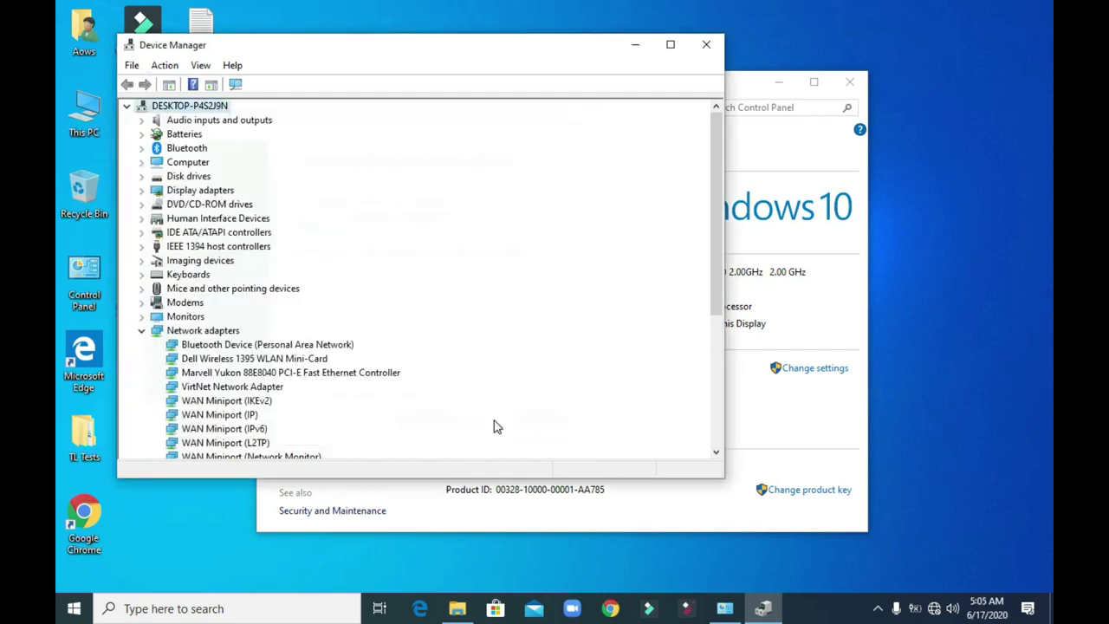
- Set the VirtNet Network Adapter's Network Address (MAC) to the copied host ID, and close Device Manager and the System window
{"action": "left_click", "coordinate": [201, 390]}
{"action": "right_click", "coordinate": [201, 390]}
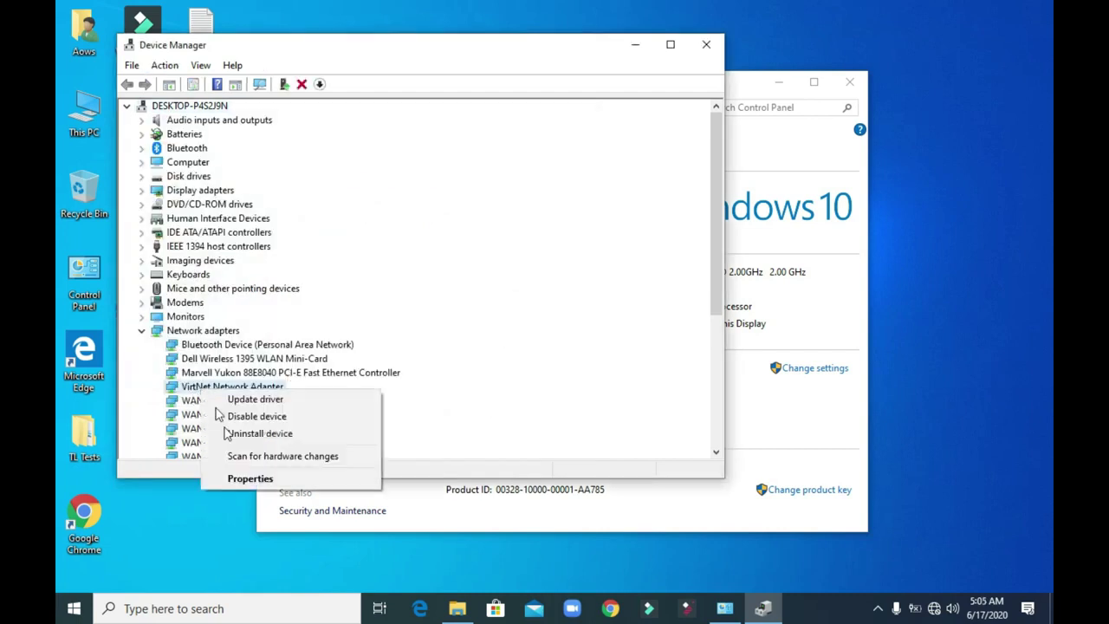
{"action": "left_click", "coordinate": [250, 480]}
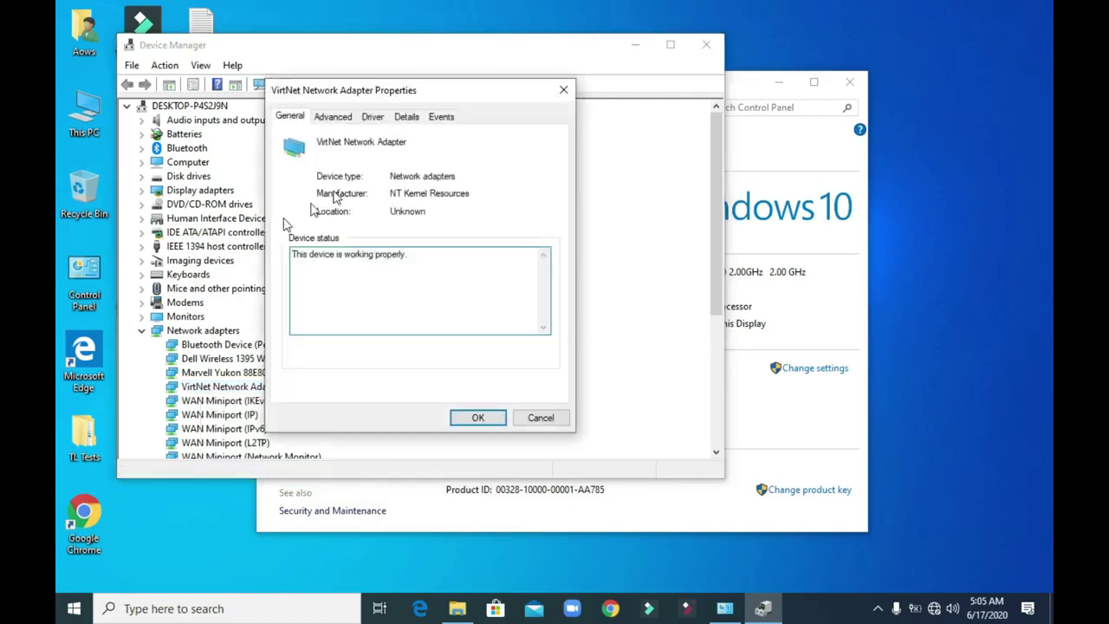
{"action": "left_click", "coordinate": [369, 120]}
{"action": "left_click", "coordinate": [436, 121]}
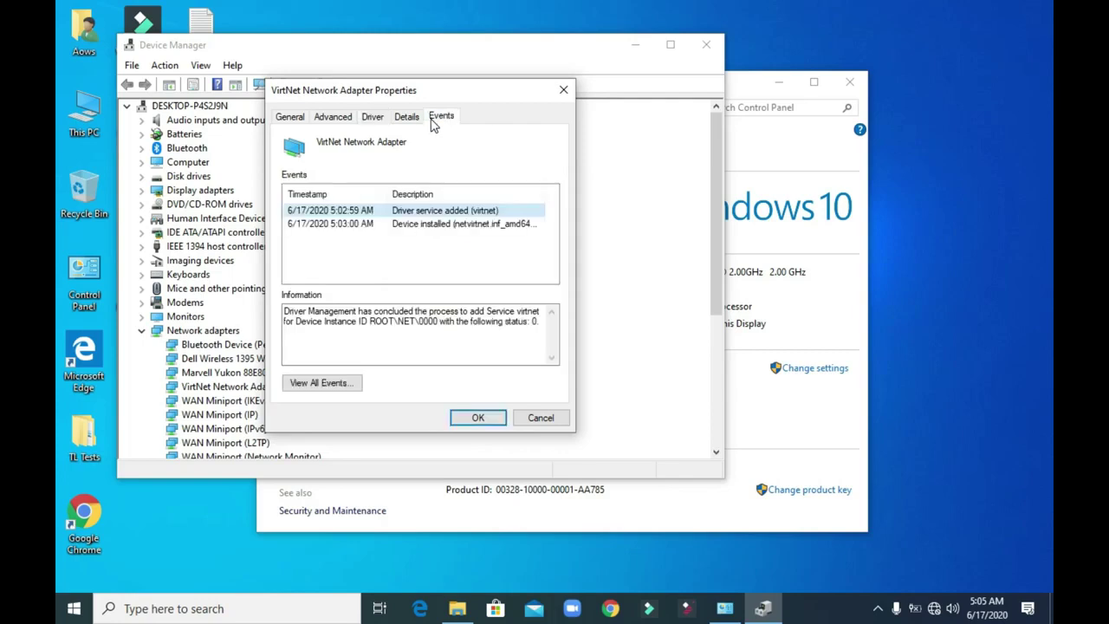
{"action": "left_click", "coordinate": [339, 121]}
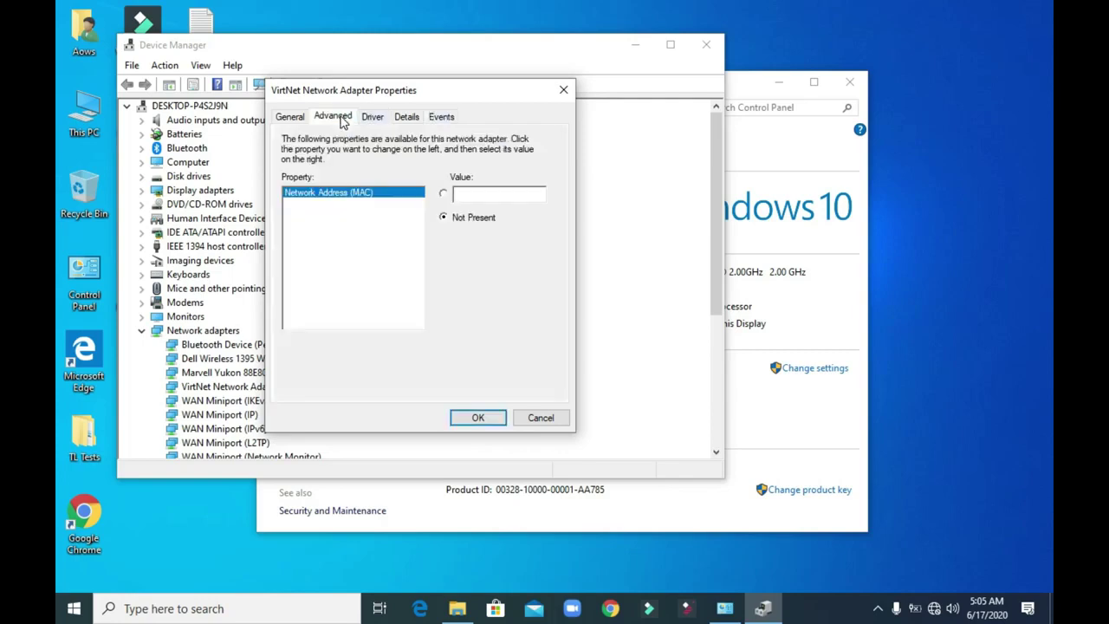
{"action": "right_click", "coordinate": [490, 196]}
{"action": "left_click", "coordinate": [531, 264]}
{"action": "left_click", "coordinate": [479, 418]}
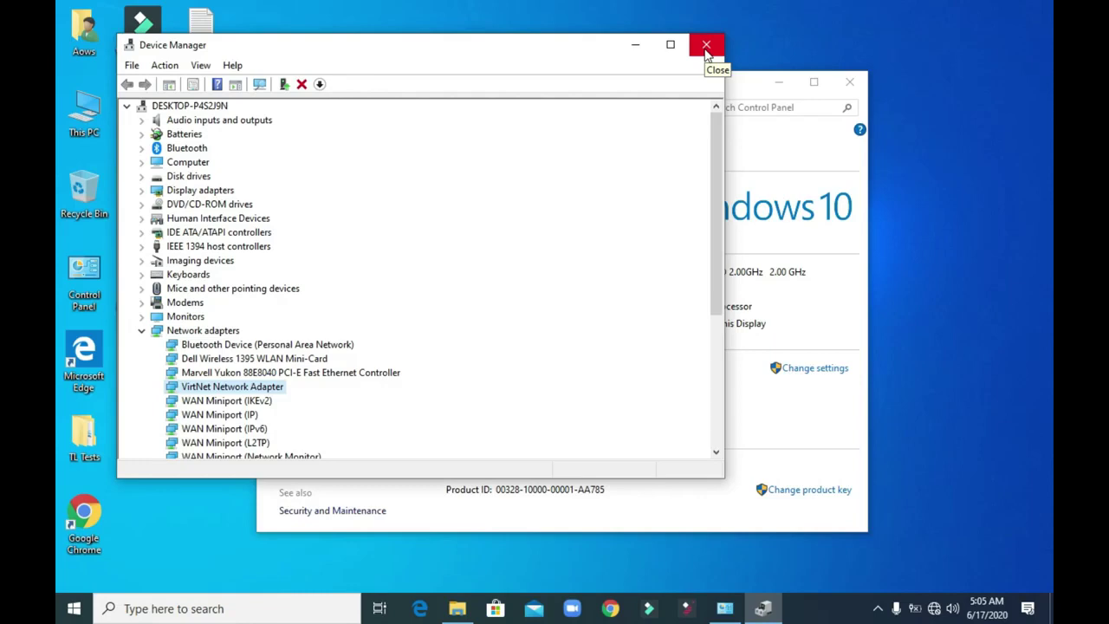
{"action": "left_click", "coordinate": [706, 45]}
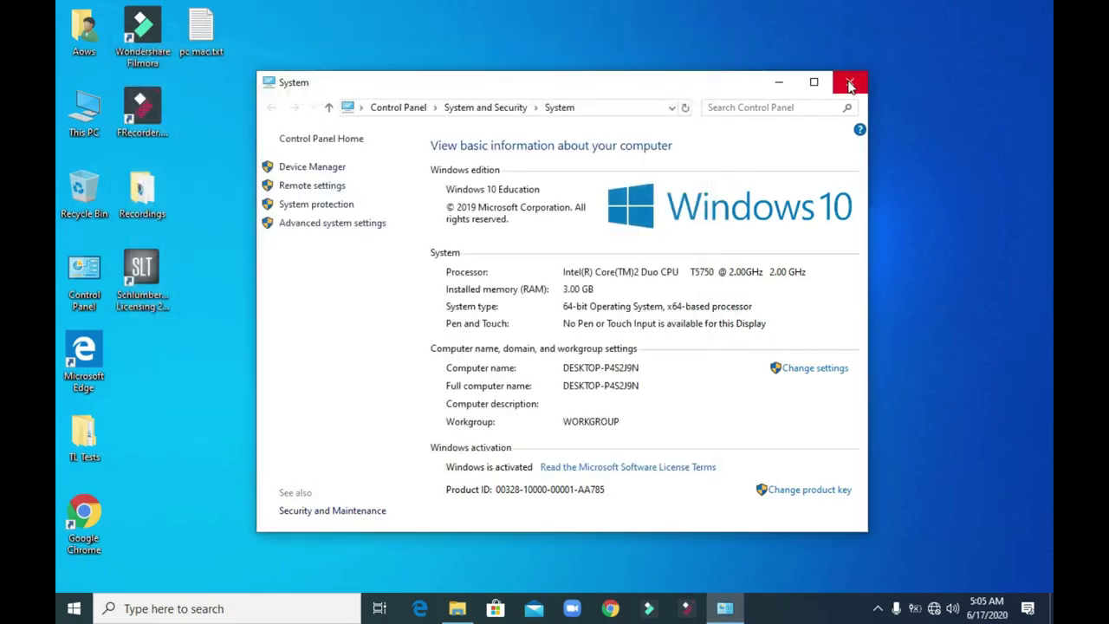
{"action": "left_click", "coordinate": [849, 84]}
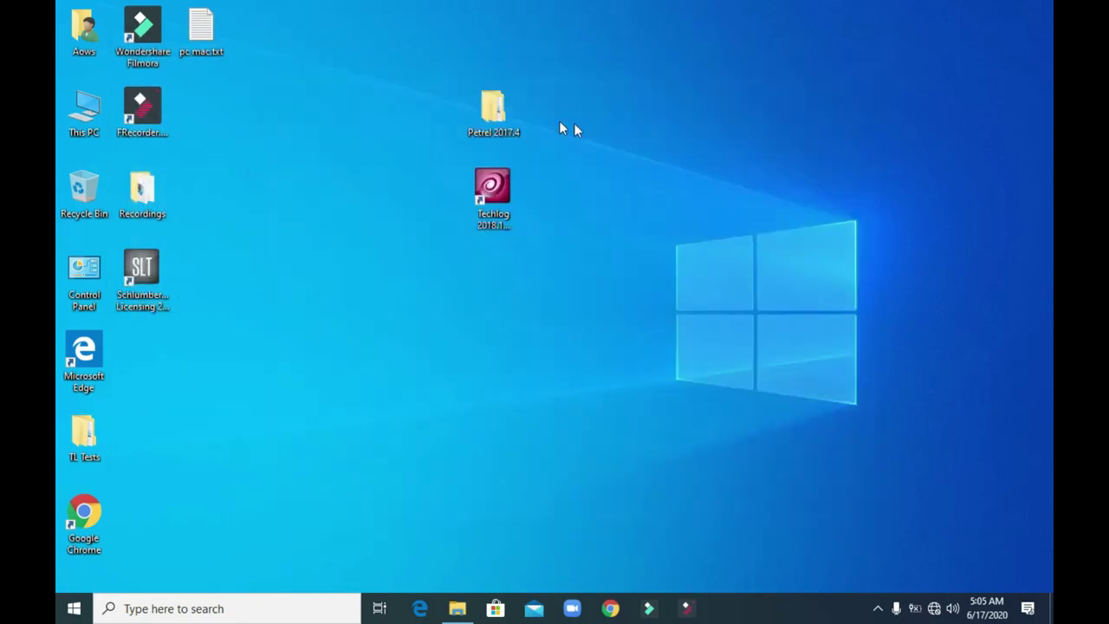
- Copy the .lic file and slbsls.exe from the Petrel 2017 patch folder and minimize its window
{"action": "left_click", "coordinate": [458, 609]}
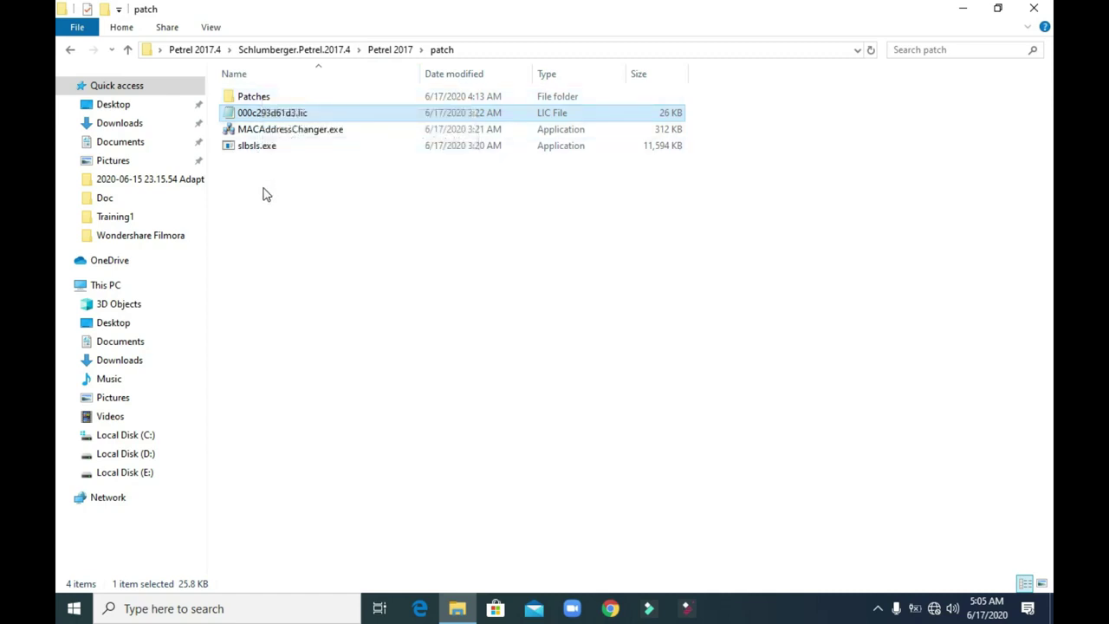
{"action": "left_click", "coordinate": [260, 145], "text": "ctrl"}
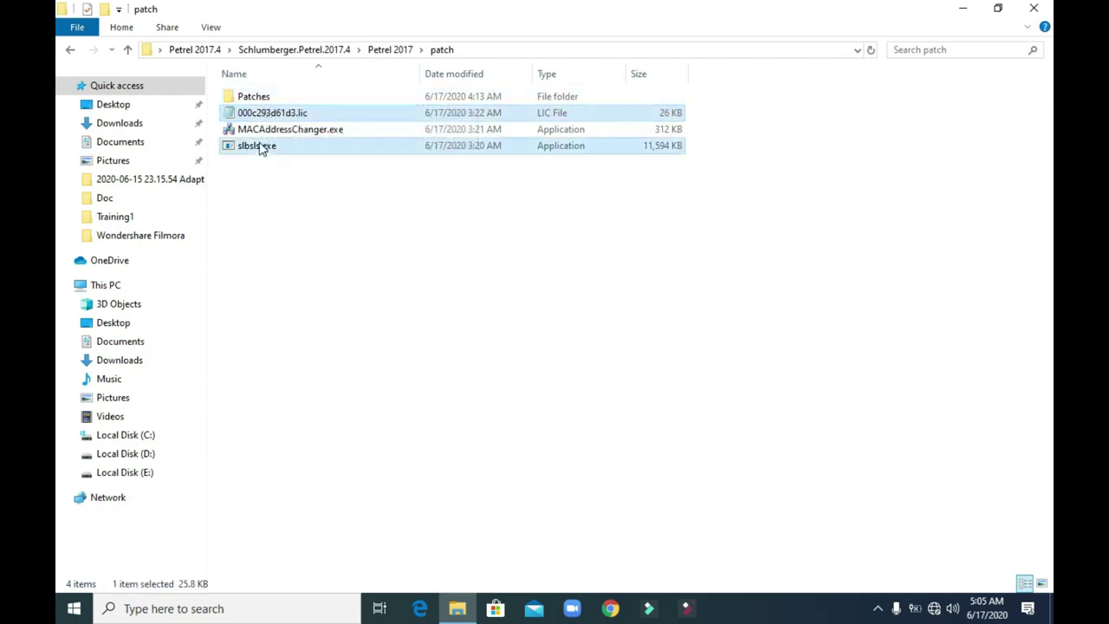
{"action": "right_click", "coordinate": [259, 146]}
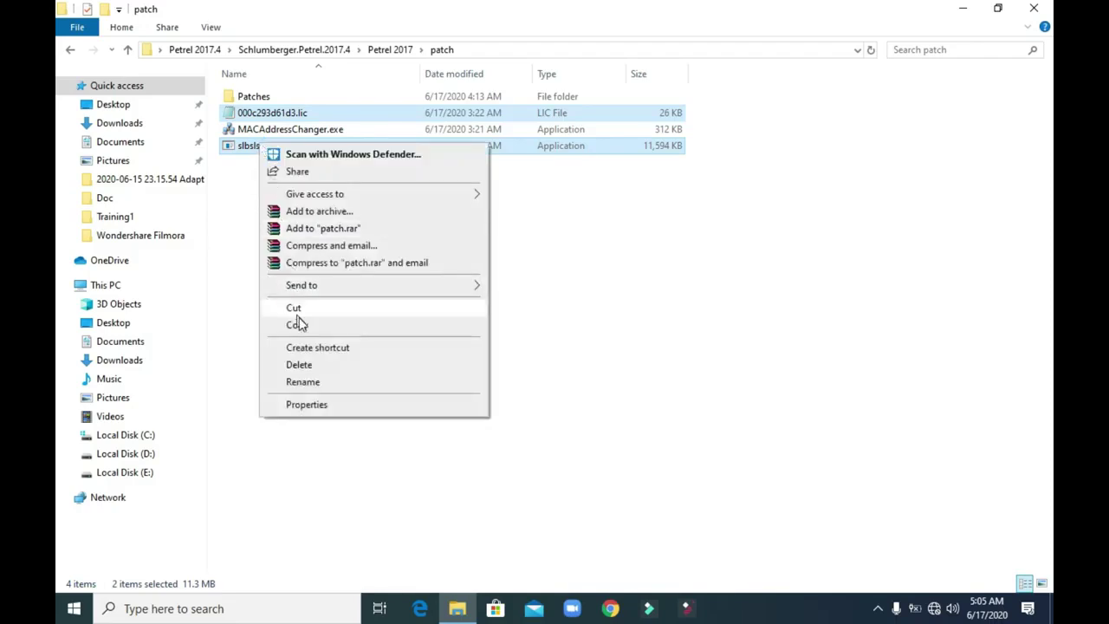
{"action": "left_click", "coordinate": [298, 325]}
{"action": "left_click", "coordinate": [961, 13]}
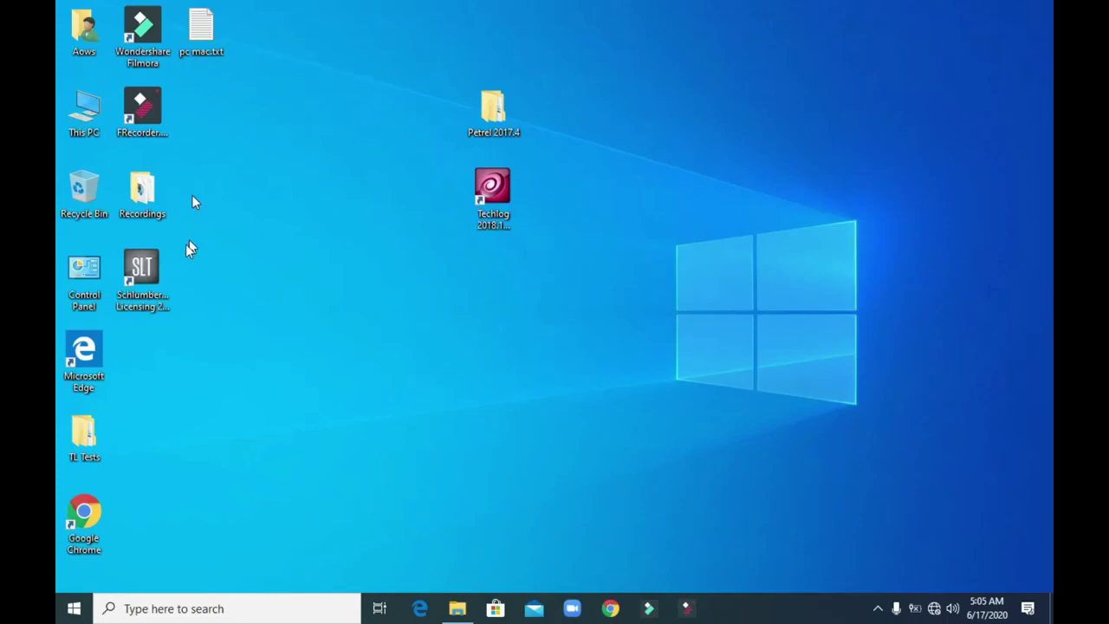
- Move the Schlumberger Licensing 2017.1 shortcut to a free area of the desktop and open its file location
{"action": "key", "text": "ctrl+v"}
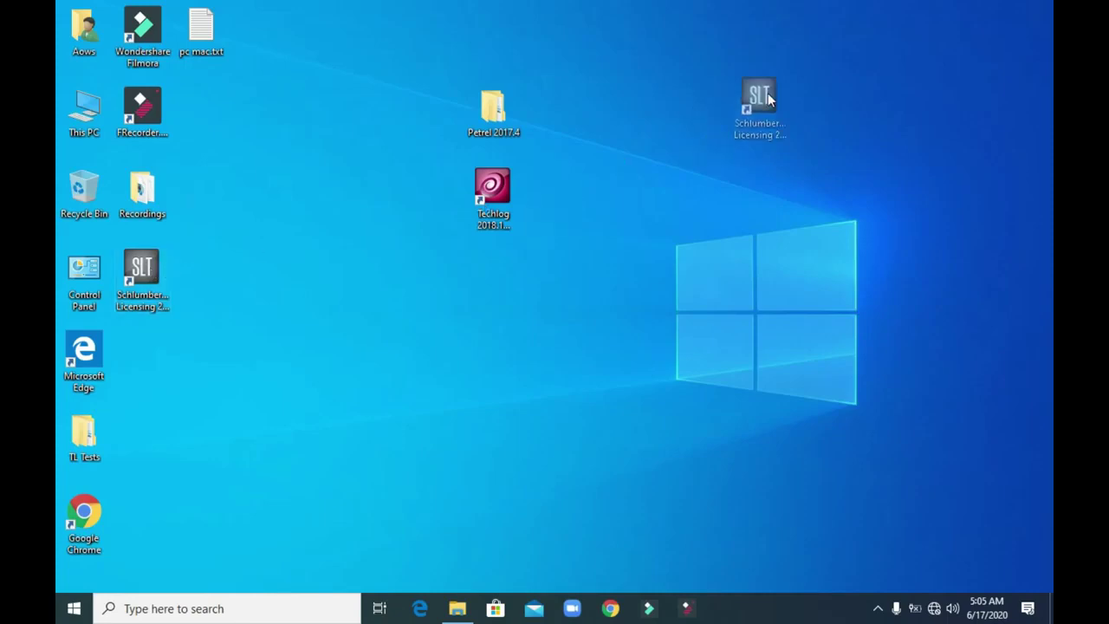
{"action": "left_click_drag", "start_coordinate": [767, 99], "coordinate": [769, 101]}
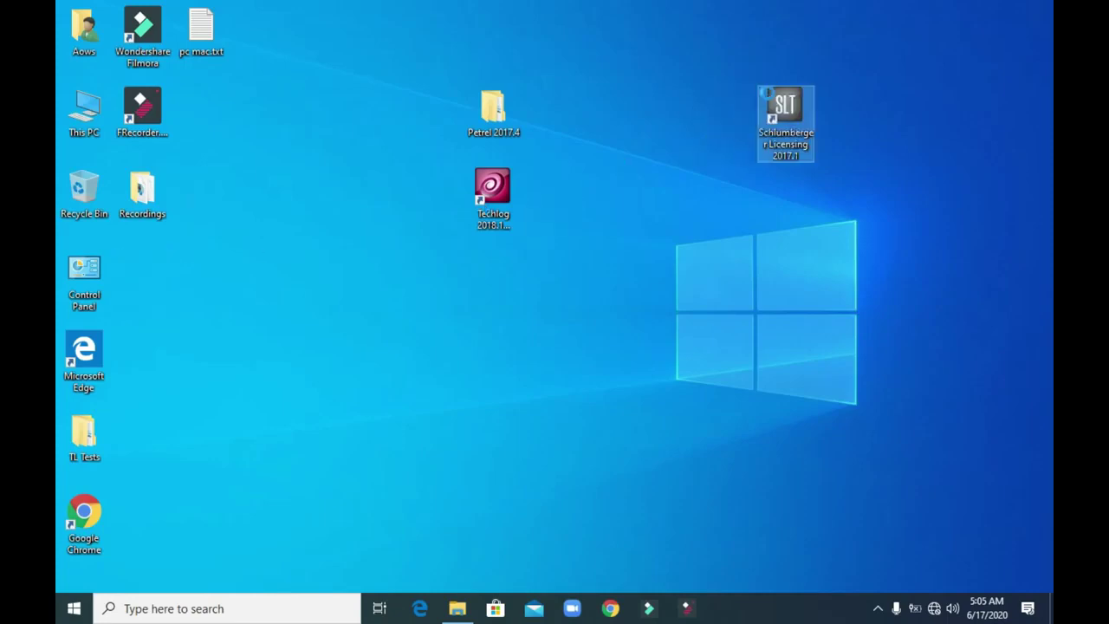
{"action": "right_click", "coordinate": [766, 90]}
{"action": "left_click", "coordinate": [806, 119]}
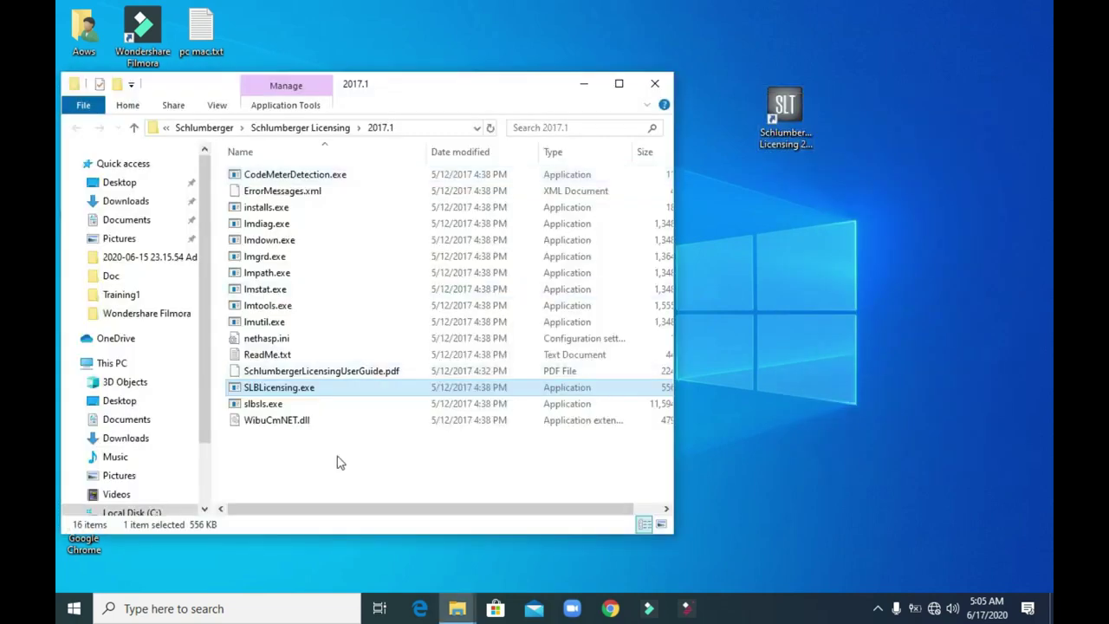
- Paste the copied files into the Schlumberger Licensing 2017.1 folder, replacing slbsls.exe and granting administrator permission for both items
{"action": "right_click", "coordinate": [340, 462]}
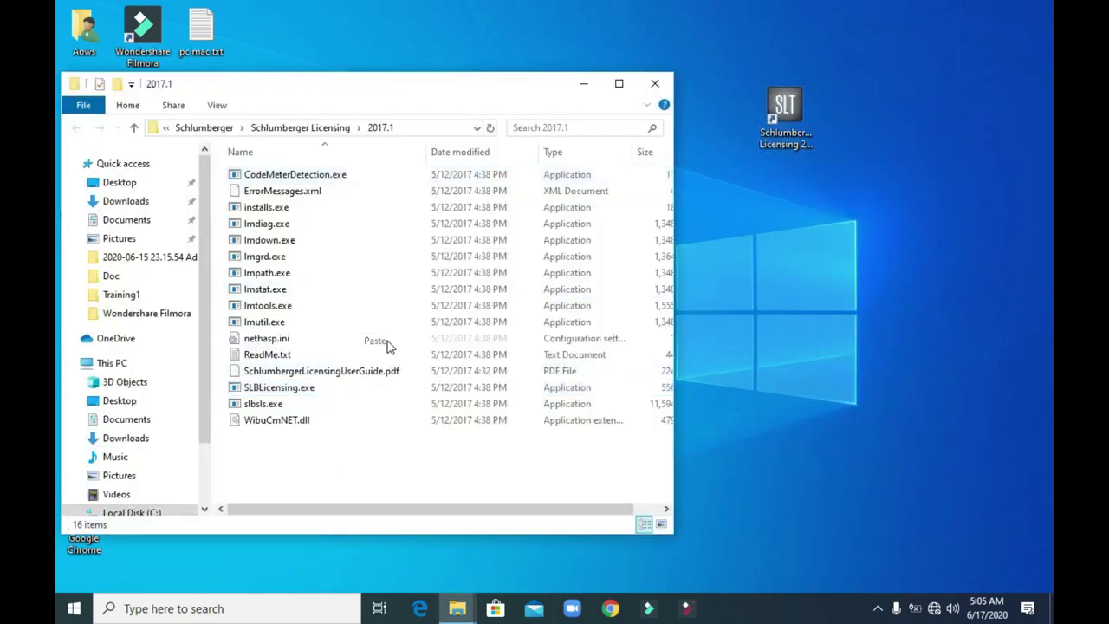
{"action": "left_click", "coordinate": [373, 340]}
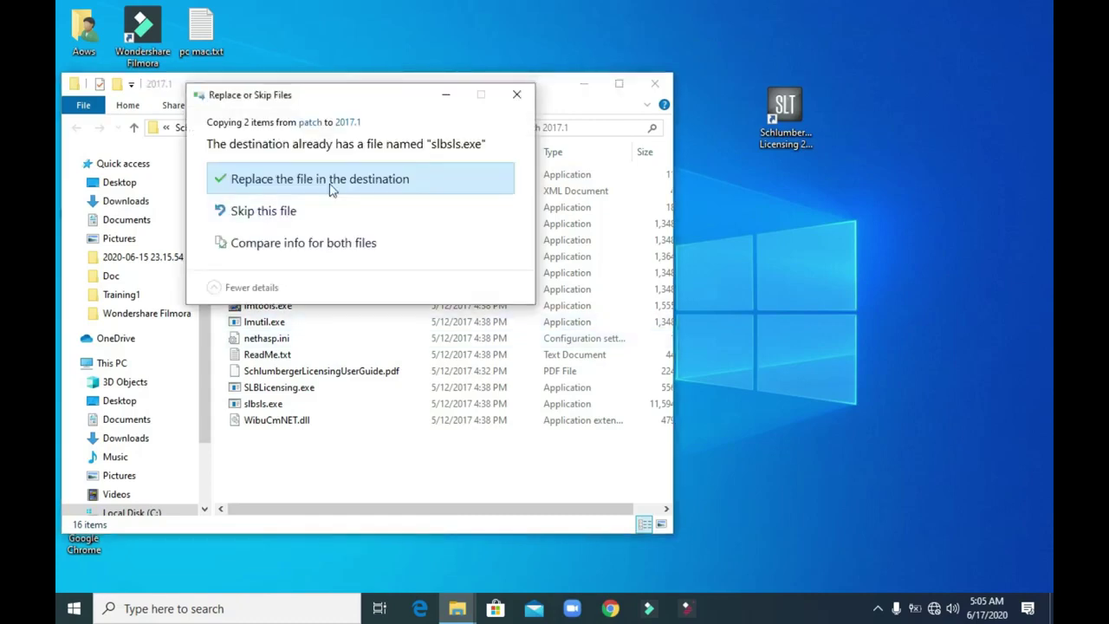
{"action": "left_click", "coordinate": [329, 182]}
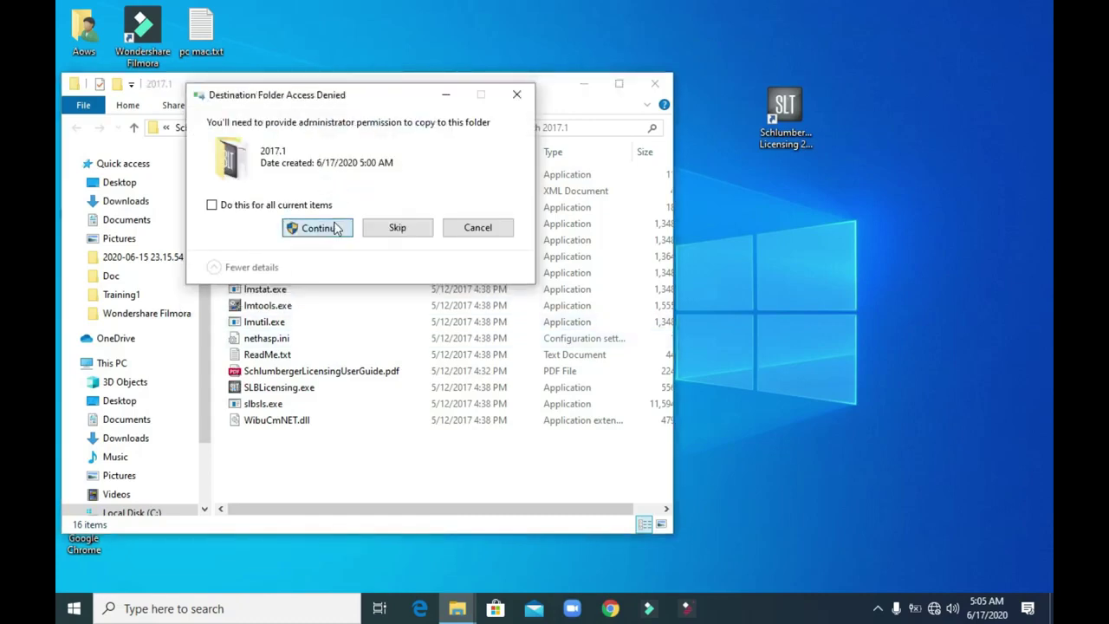
{"action": "left_click", "coordinate": [319, 227]}
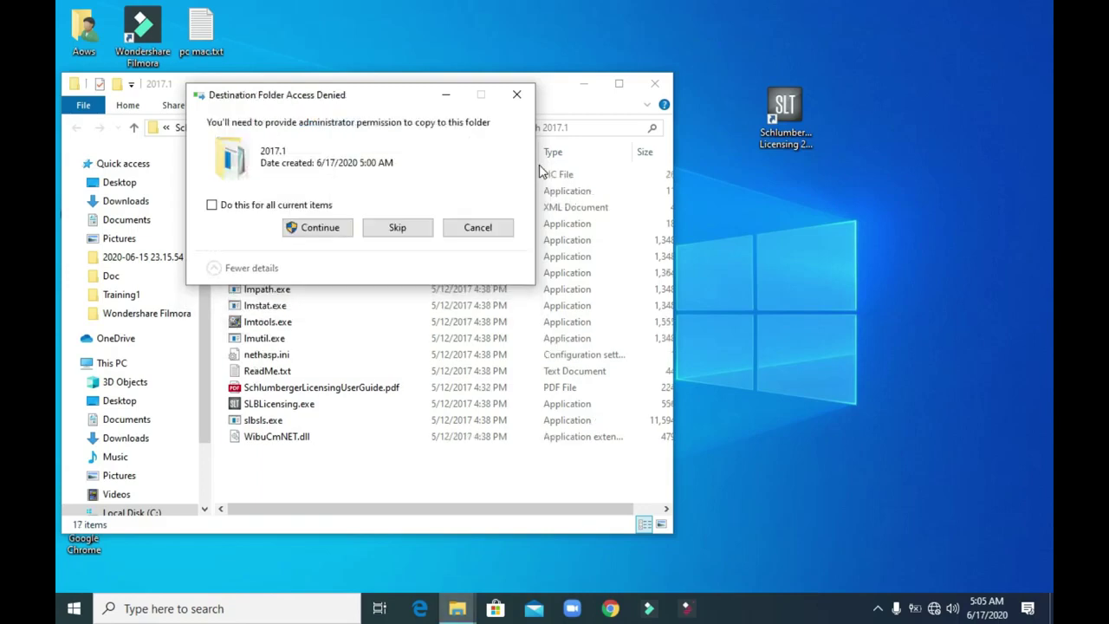
{"action": "left_click", "coordinate": [321, 229]}
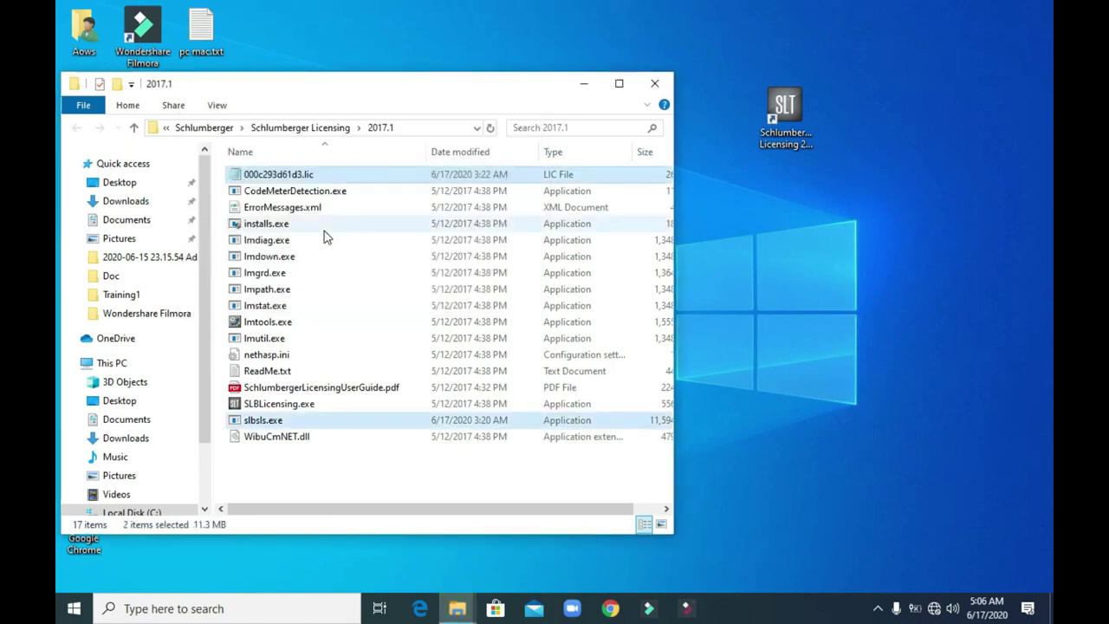
- Copy all four DLL files from the Patches folder inside the Petrel 2017 patch folder and minimize its window
{"action": "left_click", "coordinate": [453, 620]}
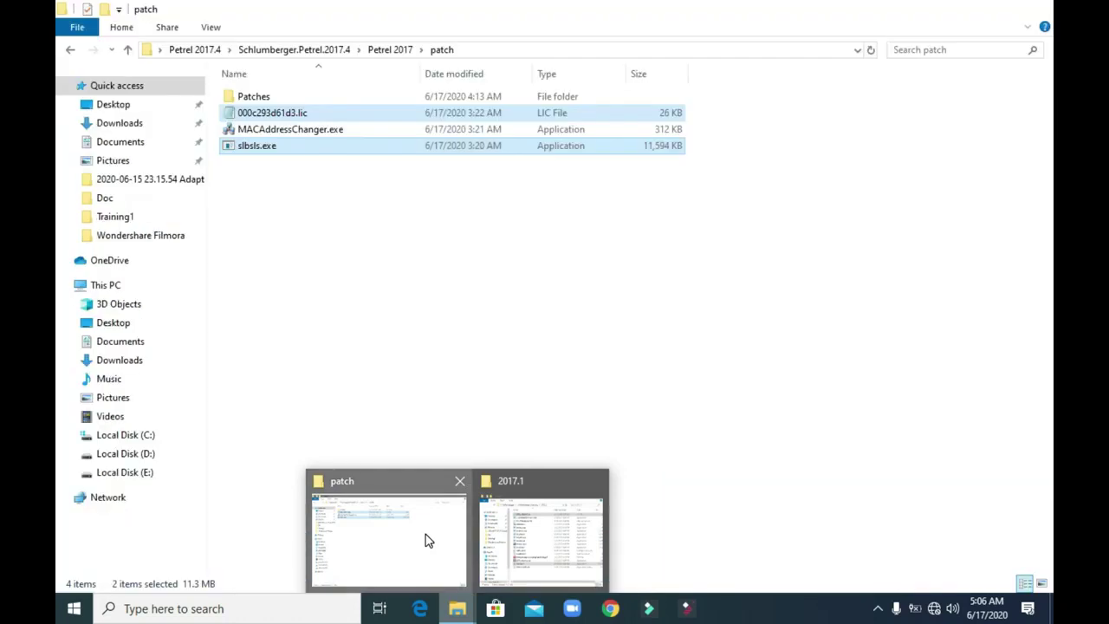
{"action": "left_click", "coordinate": [427, 541]}
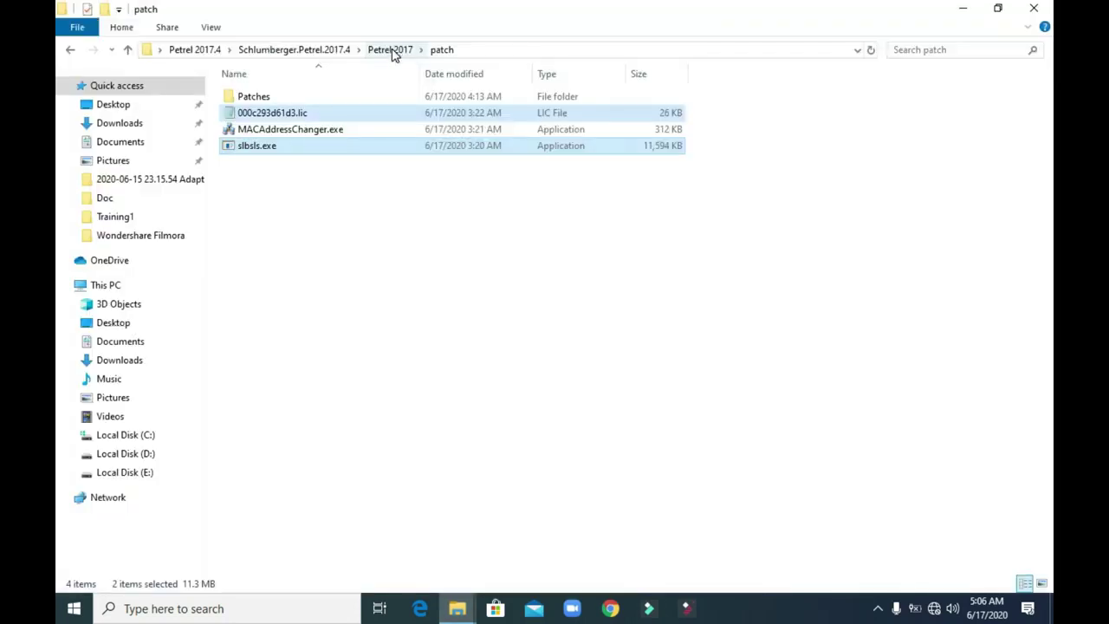
{"action": "left_click", "coordinate": [390, 50]}
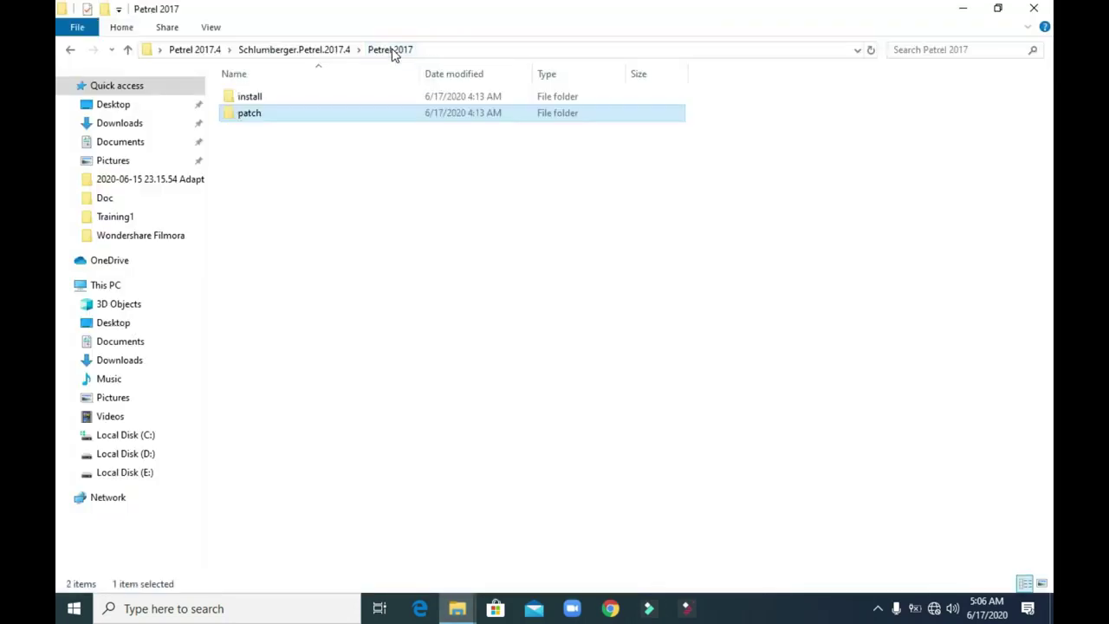
{"action": "double_click", "coordinate": [268, 124]}
{"action": "double_click", "coordinate": [266, 99]}
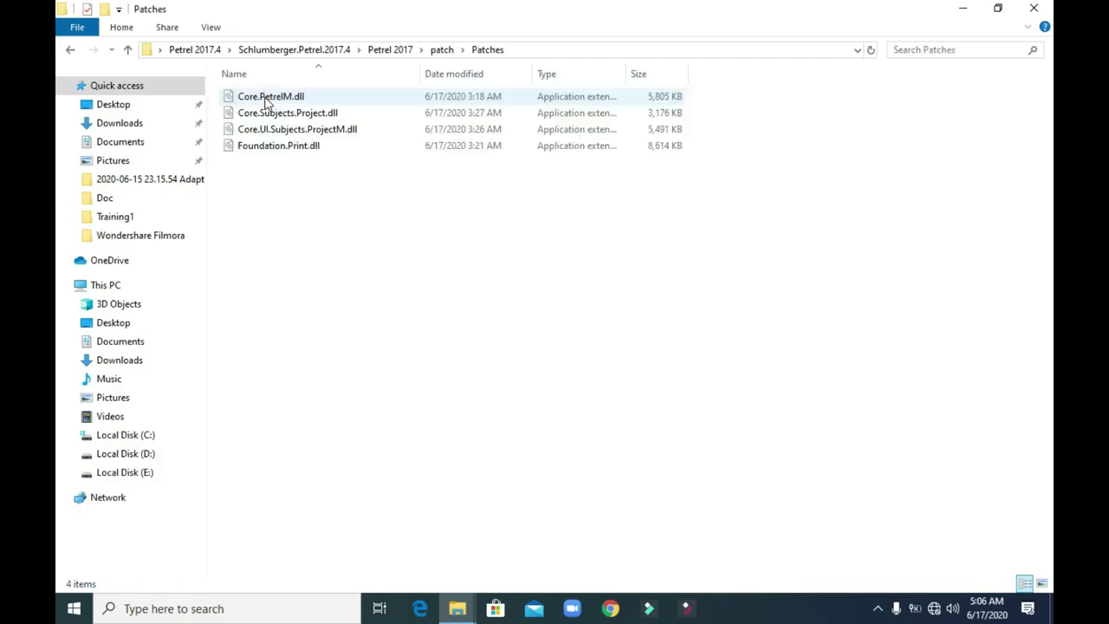
{"action": "left_click_drag", "start_coordinate": [269, 197], "coordinate": [303, 101]}
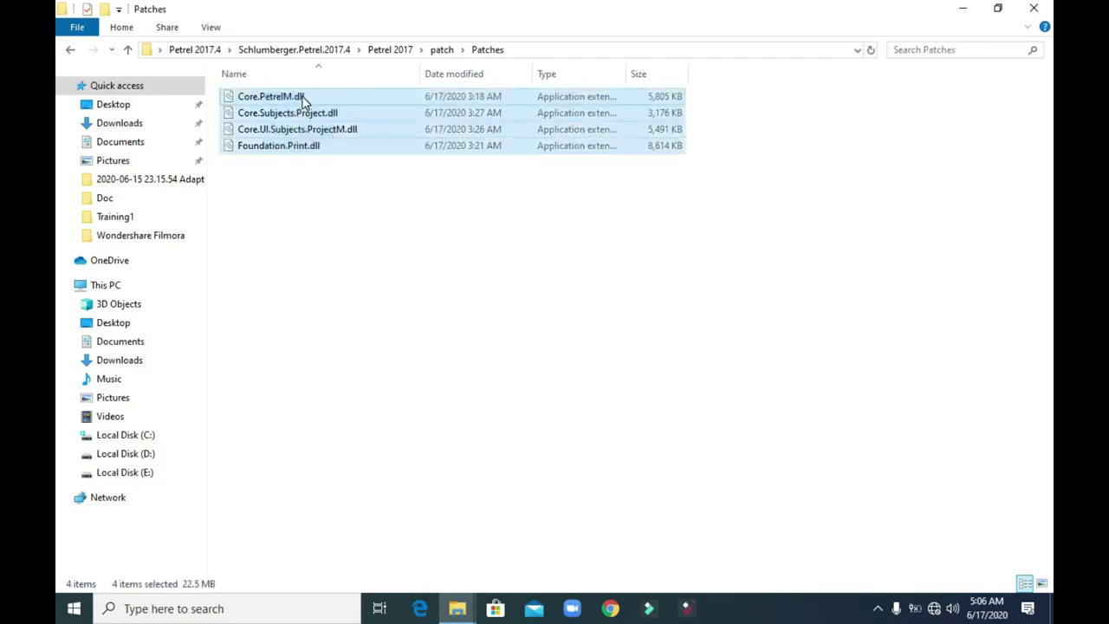
{"action": "right_click", "coordinate": [303, 101]}
{"action": "left_click", "coordinate": [340, 280]}
{"action": "left_click", "coordinate": [960, 15]}
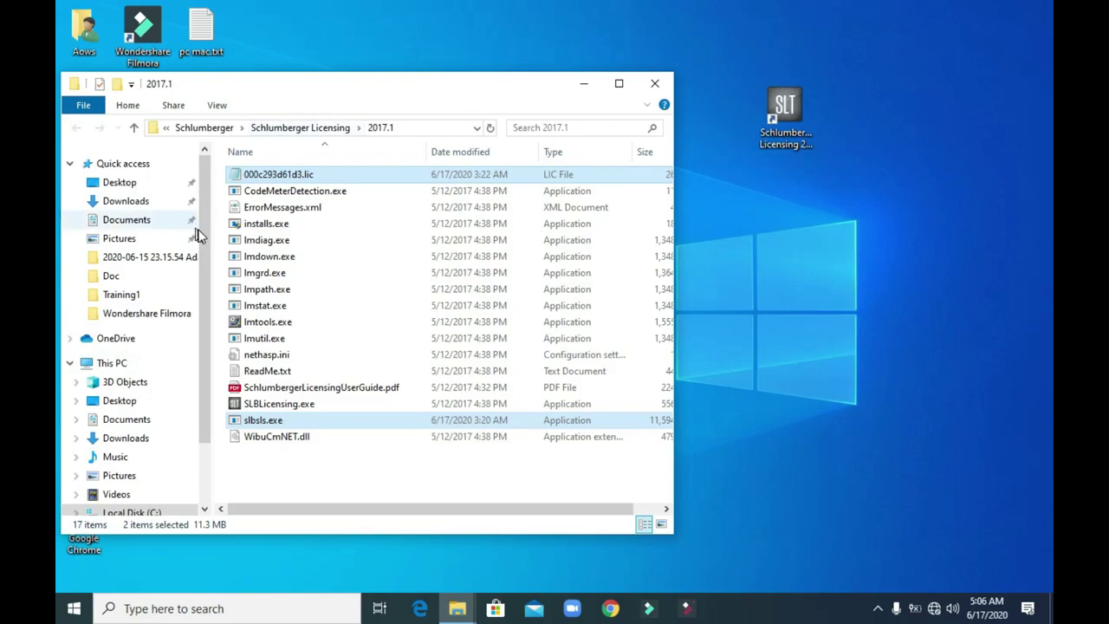
- Open the installed Petrel 2017 folder under C:\Program Files\Schlumberger and maximize its window
{"action": "left_click_drag", "start_coordinate": [200, 231], "coordinate": [203, 277]}
{"action": "left_click", "coordinate": [131, 444]}
{"action": "double_click", "coordinate": [289, 194]}
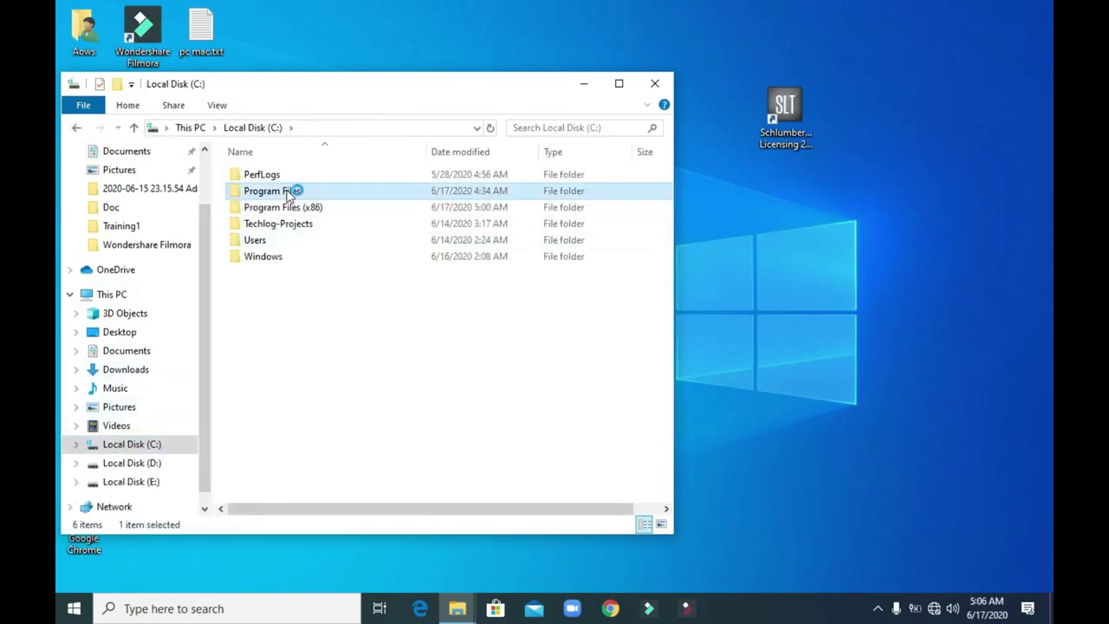
{"action": "double_click", "coordinate": [285, 272]}
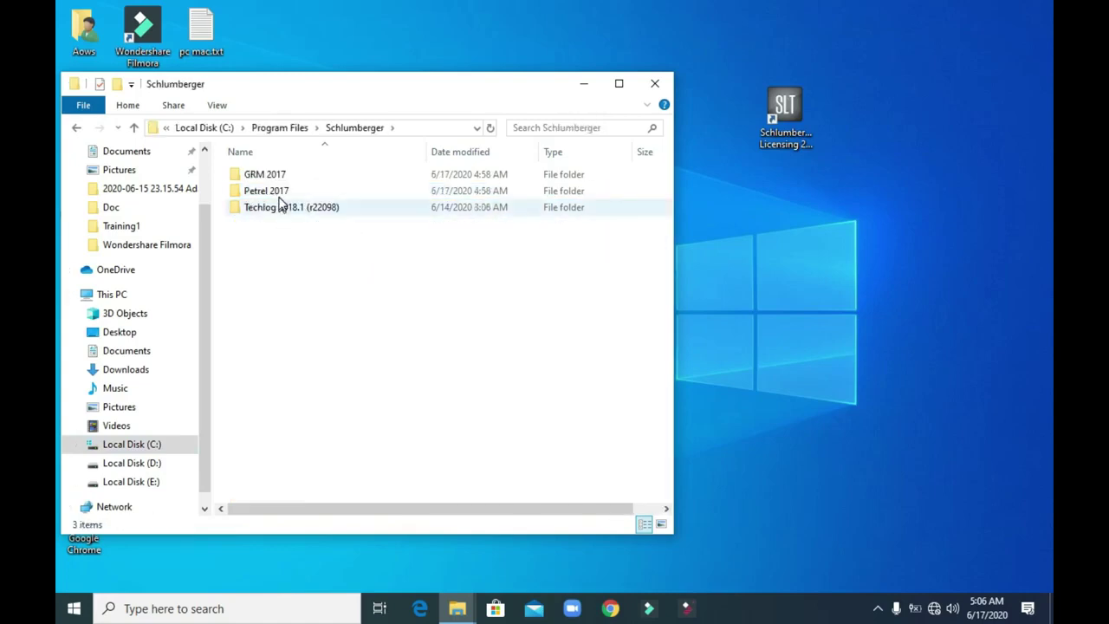
{"action": "double_click", "coordinate": [280, 193]}
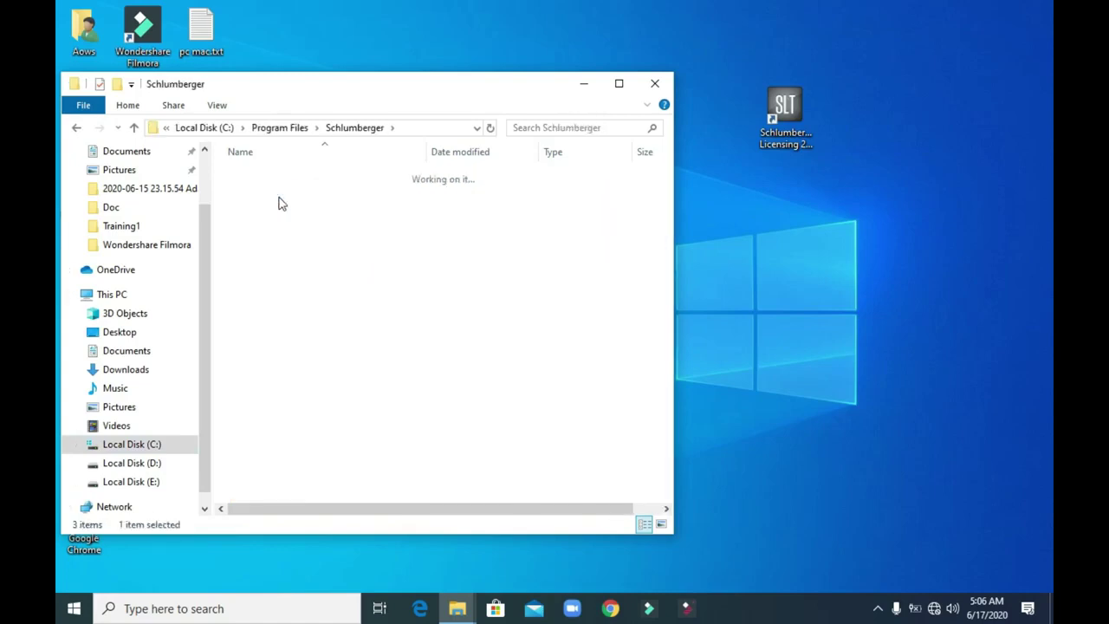
{"action": "left_click", "coordinate": [621, 83]}
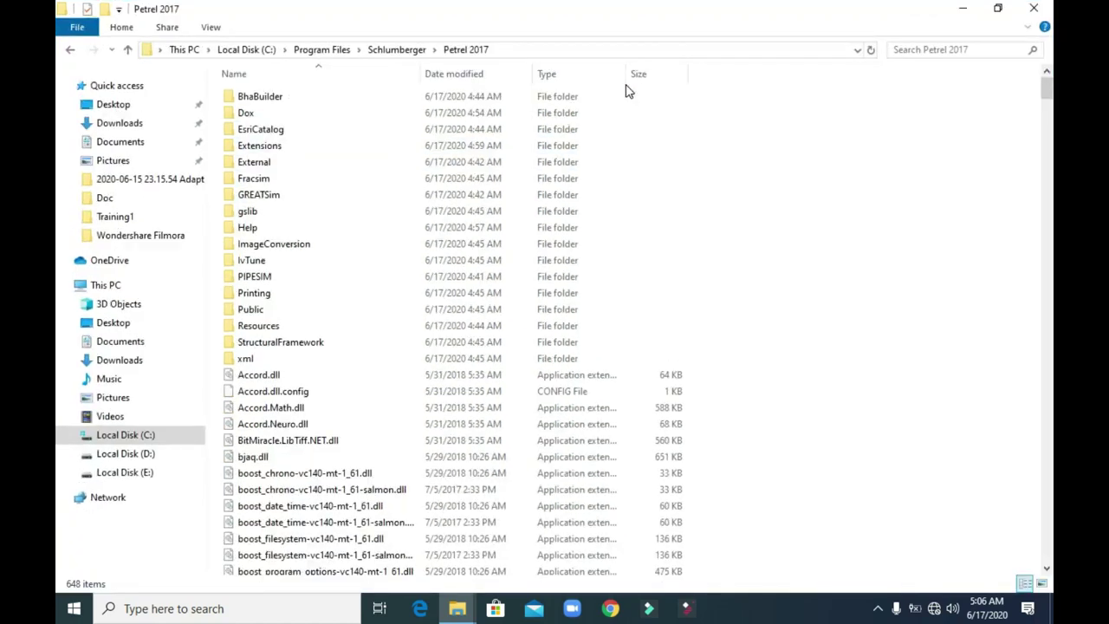
- Paste the copied DLLs into the Petrel 2017 folder, replacing existing files and granting administrator permission for all items, and close the window
{"action": "key", "text": "ctrl+v"}
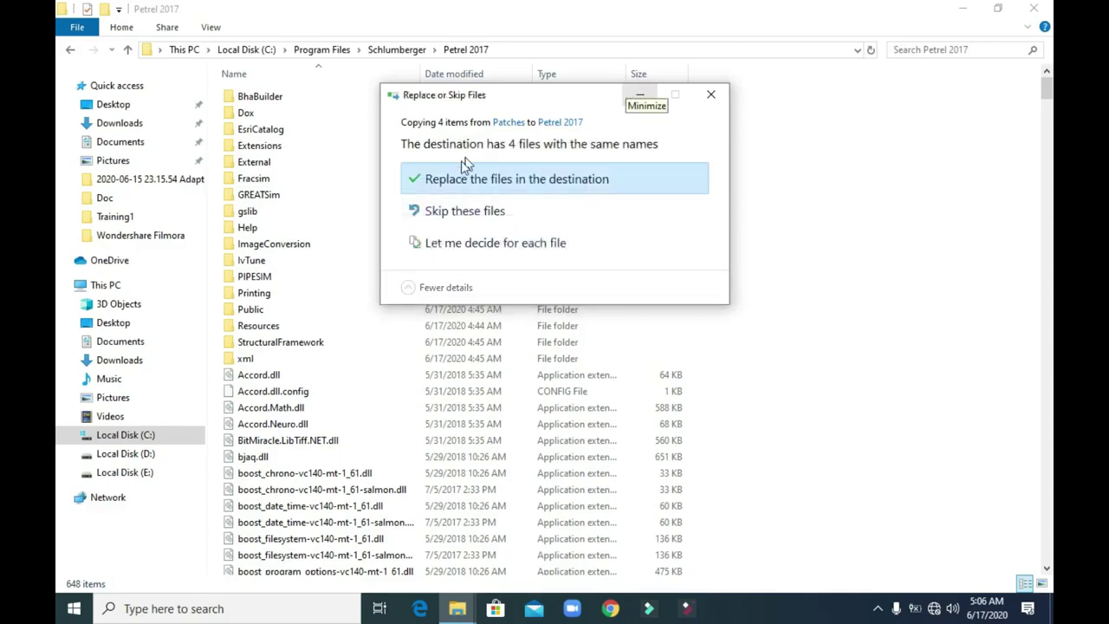
{"action": "left_click", "coordinate": [458, 177]}
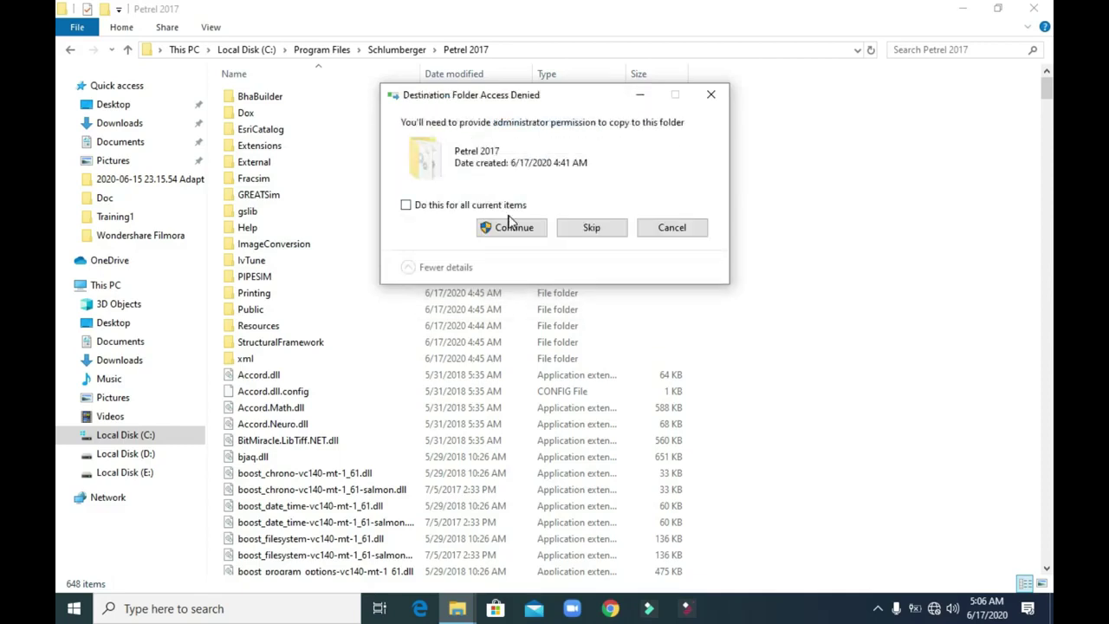
{"action": "left_click", "coordinate": [516, 228]}
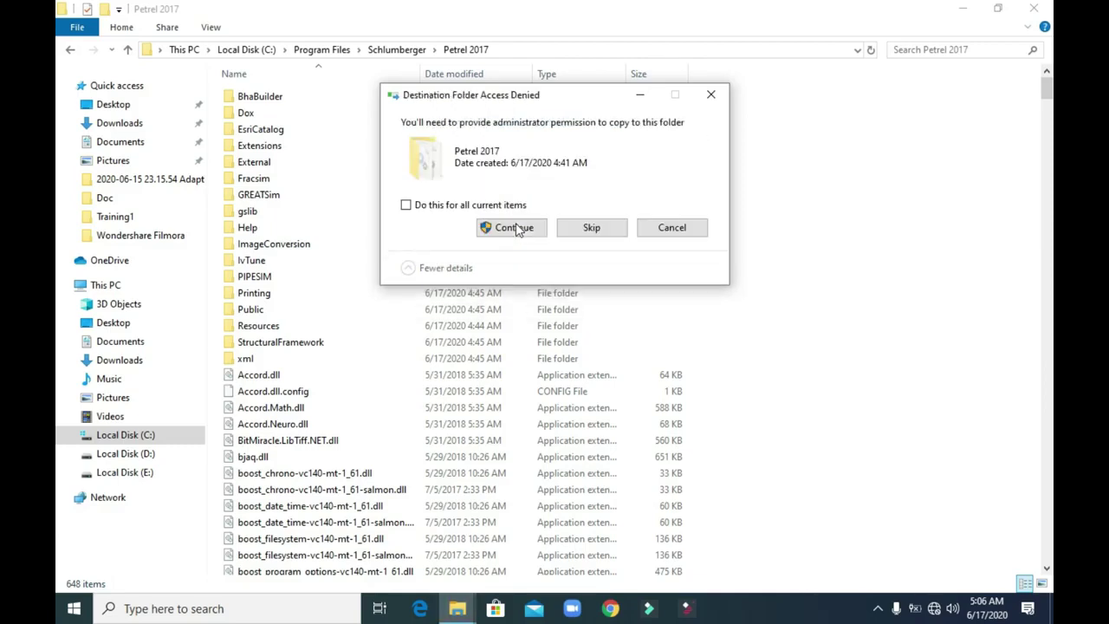
{"action": "left_click", "coordinate": [516, 228]}
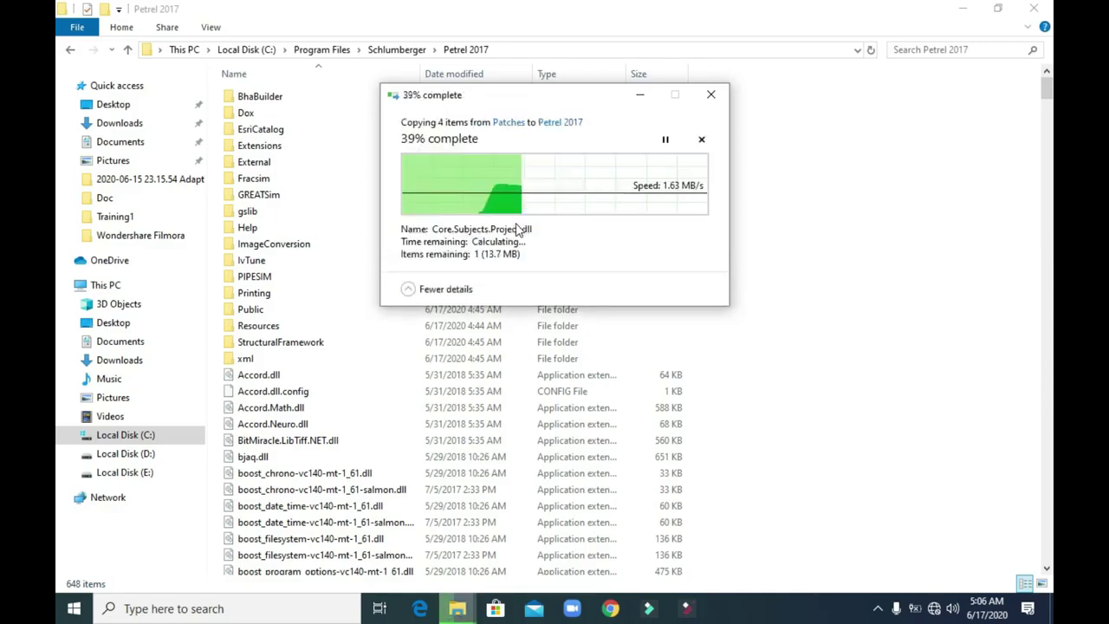
{"action": "left_click", "coordinate": [451, 206]}
{"action": "left_click", "coordinate": [503, 228]}
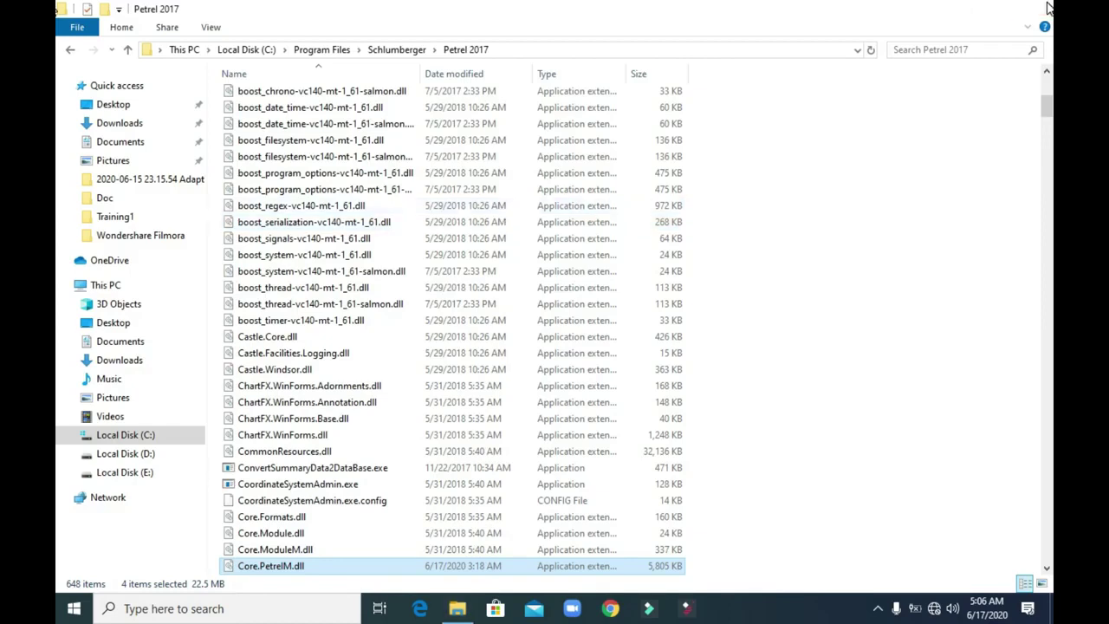
{"action": "left_click", "coordinate": [1049, 7]}
- Open the Environment Variables dialog from This PC's advanced system settings
{"action": "right_click", "coordinate": [89, 124]}
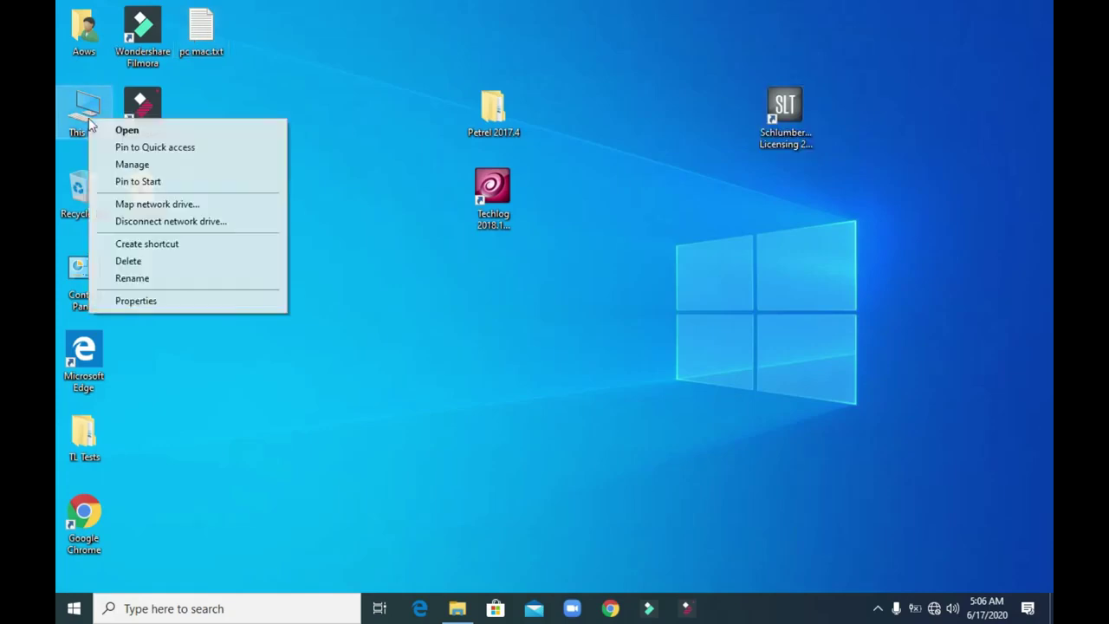
{"action": "left_click", "coordinate": [154, 300]}
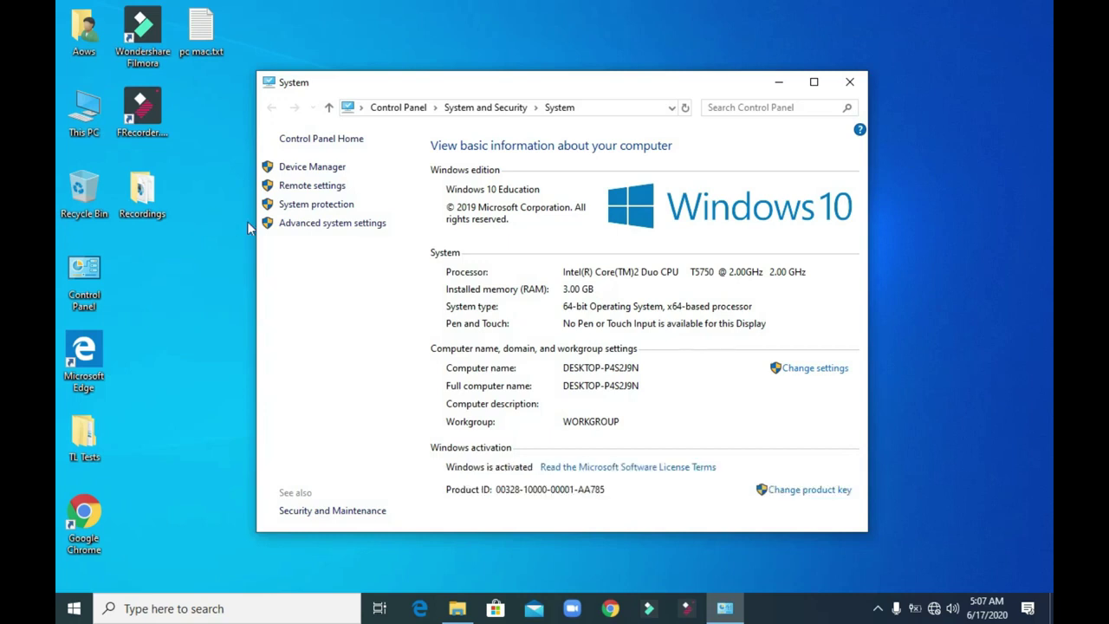
{"action": "left_click", "coordinate": [318, 227]}
{"action": "left_click", "coordinate": [416, 430]}
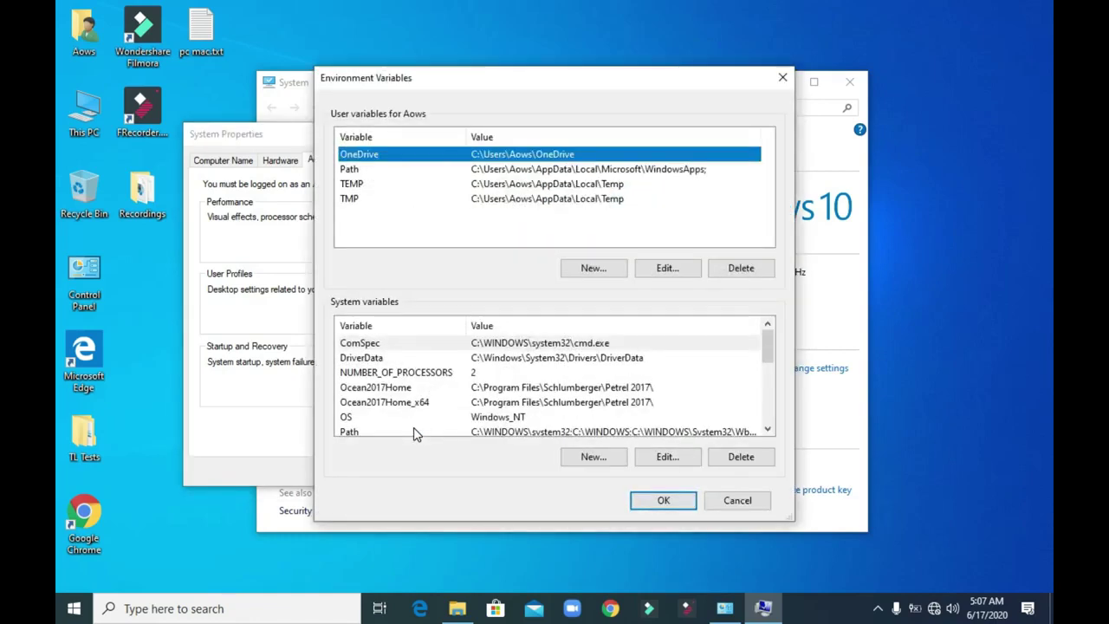
{"action": "left_click", "coordinate": [582, 274]}
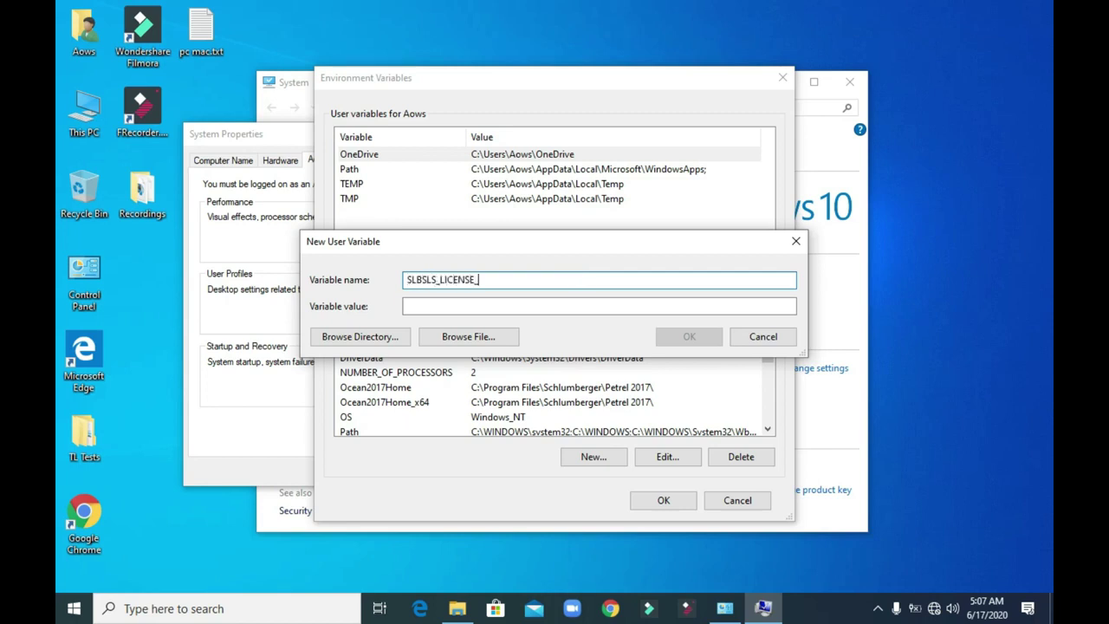
{"action": "left_click", "coordinate": [598, 306]}
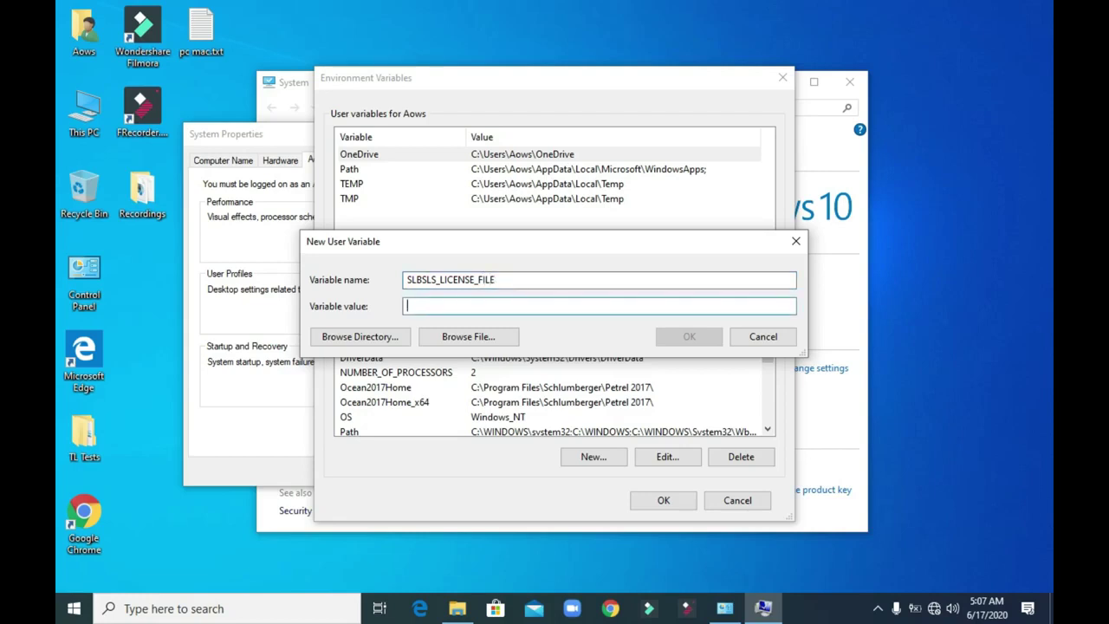
{"action": "type", "text": "@localhost"}
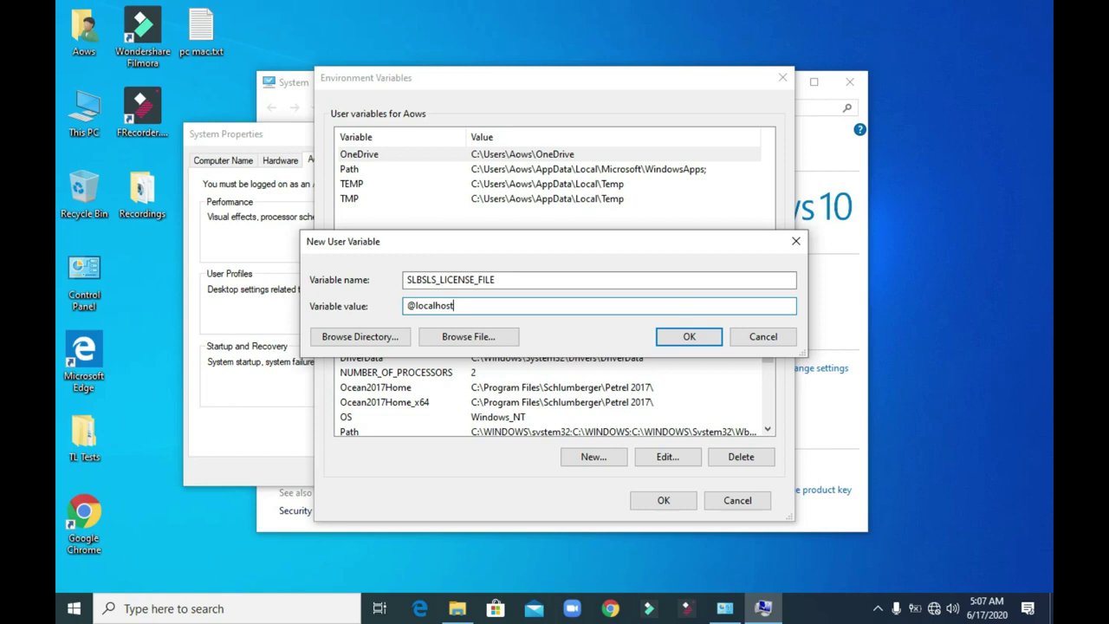
{"action": "left_click", "coordinate": [699, 337]}
{"action": "left_click", "coordinate": [660, 503]}
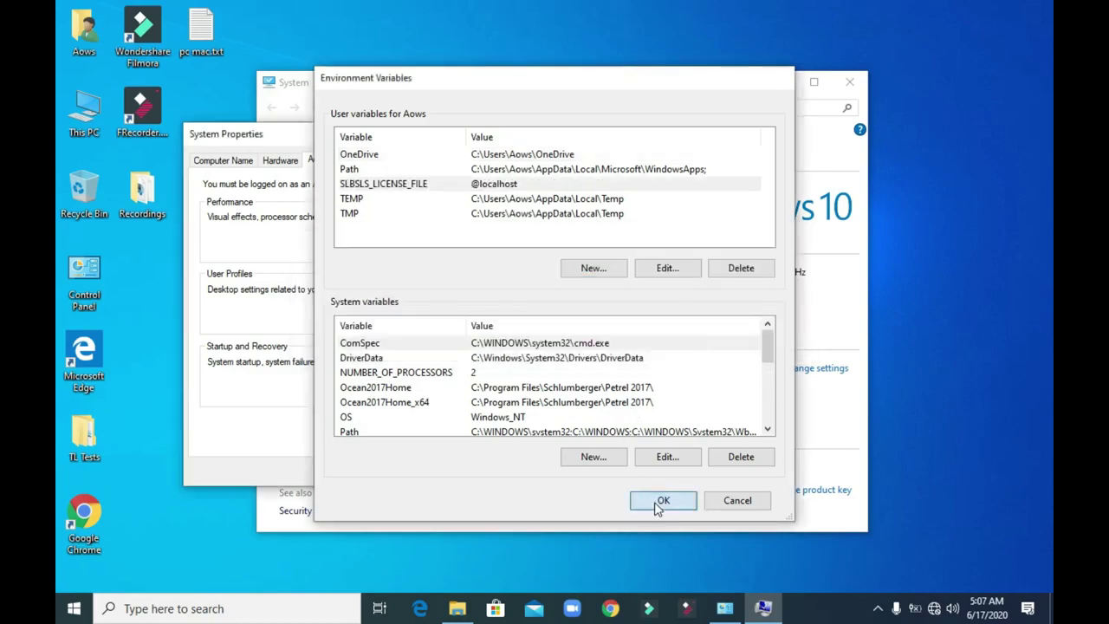
{"action": "left_click", "coordinate": [358, 475]}
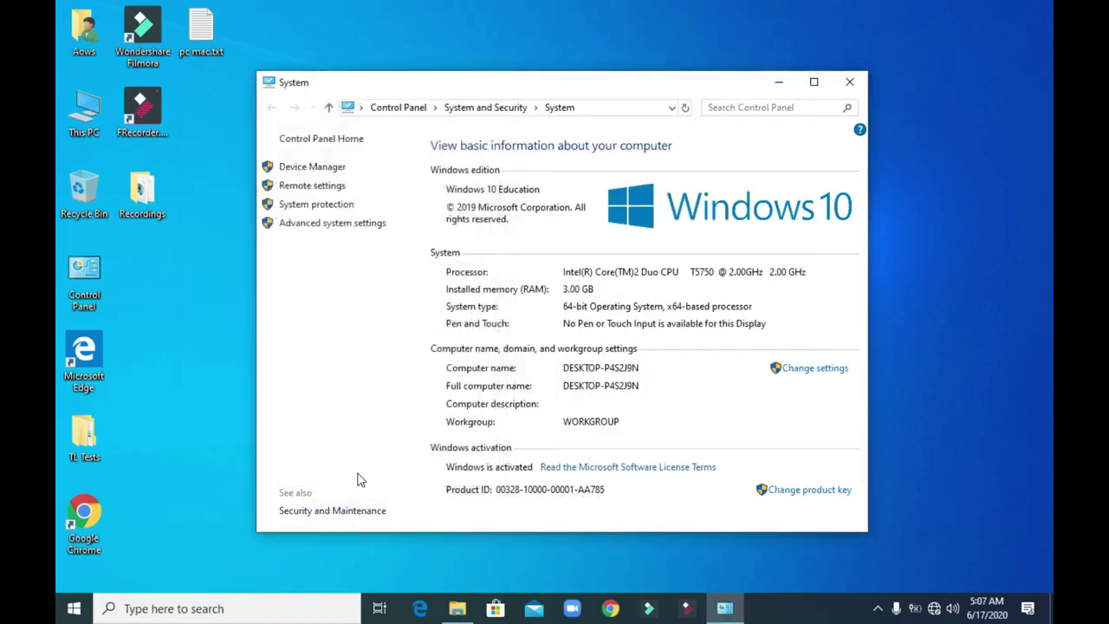
{"action": "left_click", "coordinate": [856, 87]}
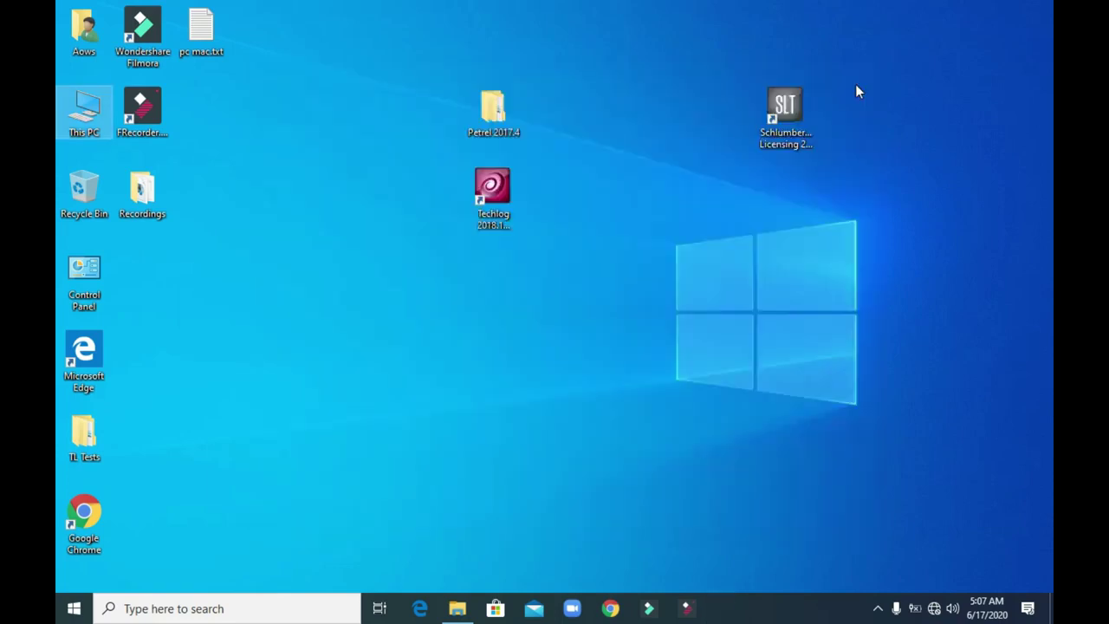
- Run Schlumberger Licensing 2017.1 from its desktop shortcut as administrator and allow it to make changes
{"action": "left_click", "coordinate": [799, 105]}
{"action": "right_click", "coordinate": [799, 106]}
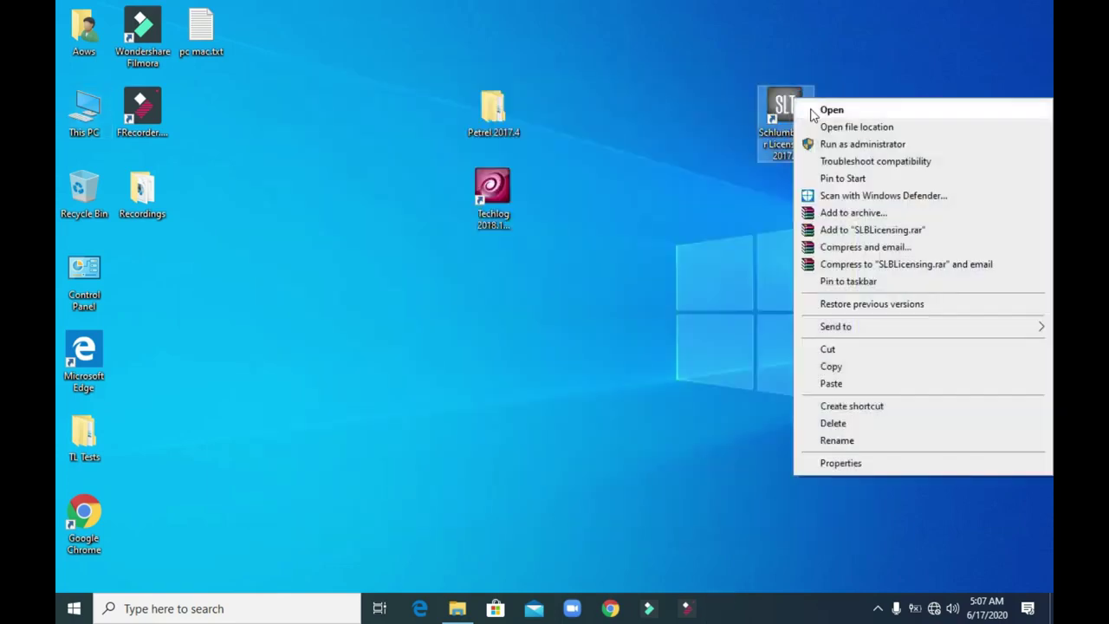
{"action": "left_click", "coordinate": [854, 146]}
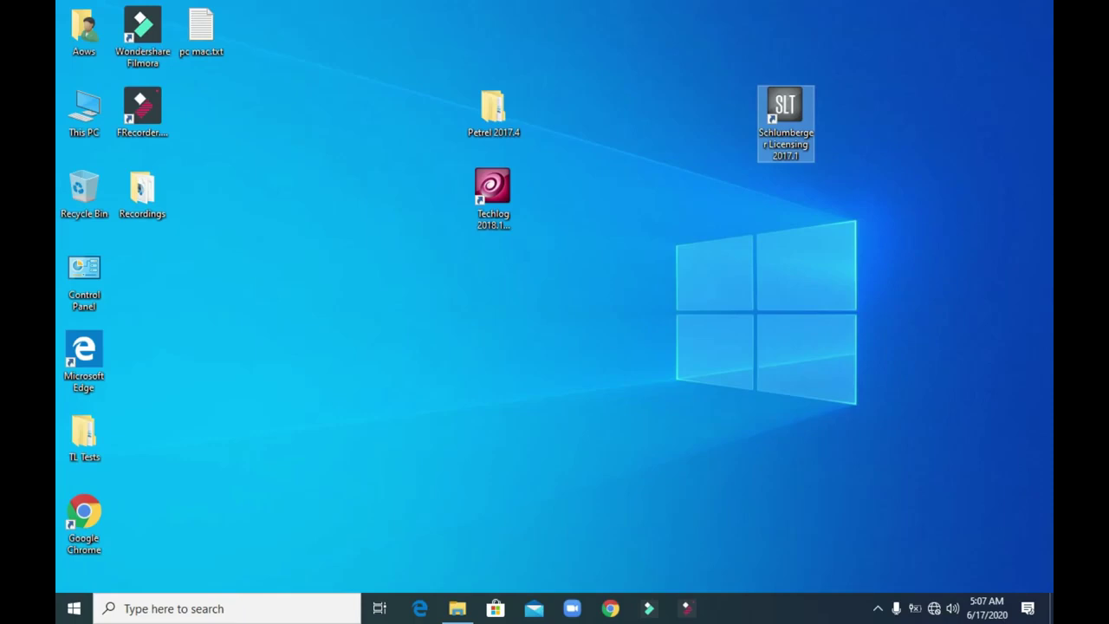
{"action": "left_click", "coordinate": [511, 409]}
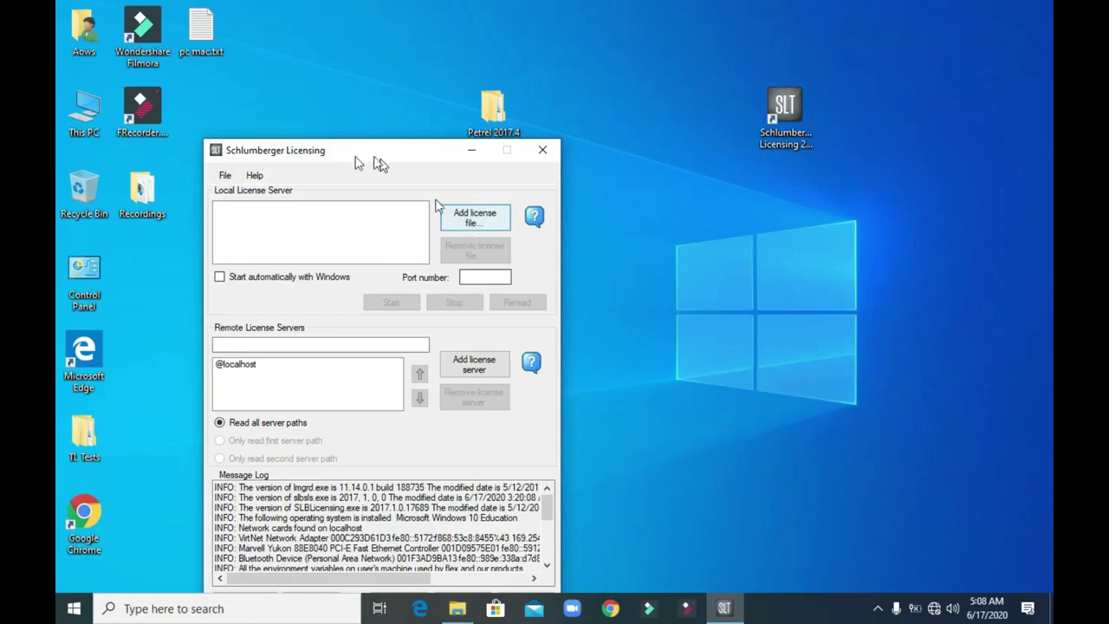
- Add the .lic file from the Schlumberger Licensing 2017.1 folder to the local license server
{"action": "left_click_drag", "start_coordinate": [305, 153], "coordinate": [343, 125]}
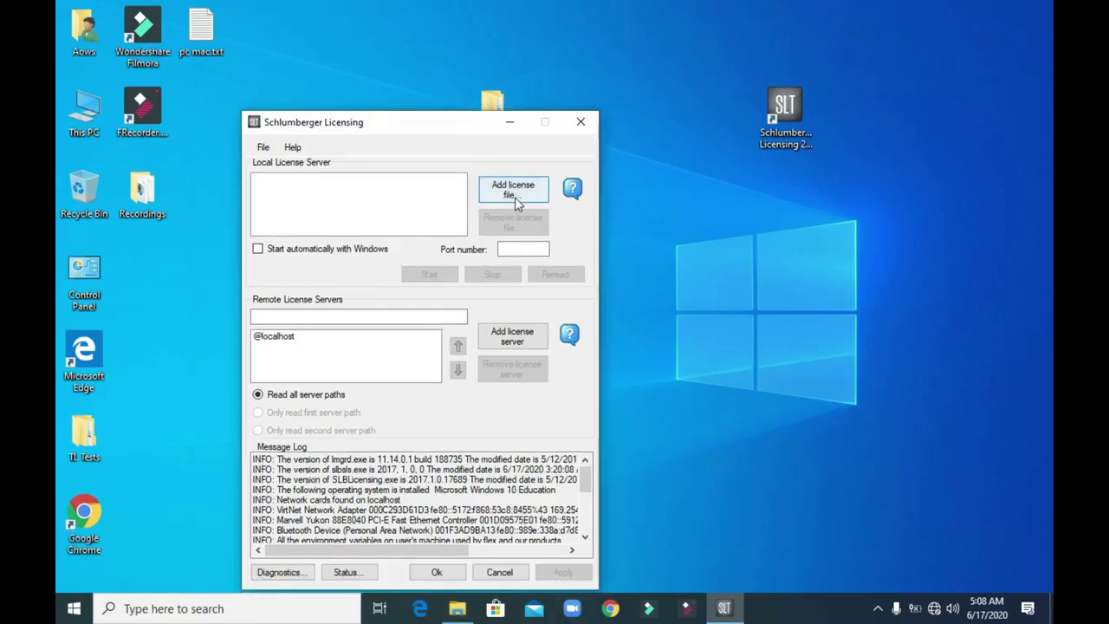
{"action": "left_click", "coordinate": [514, 197]}
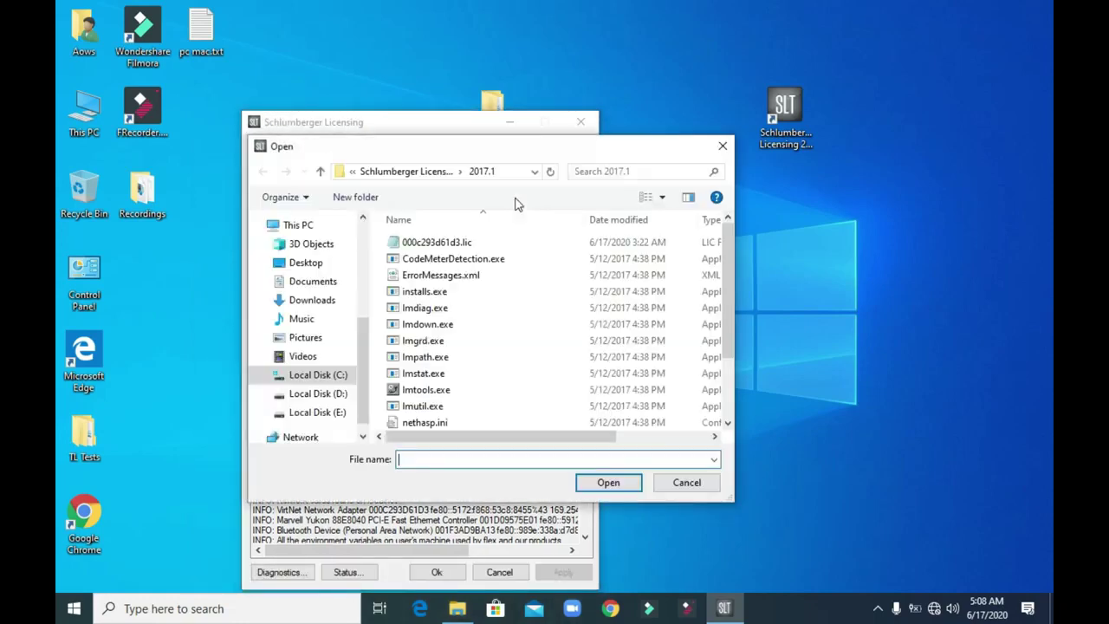
{"action": "left_click", "coordinate": [433, 171]}
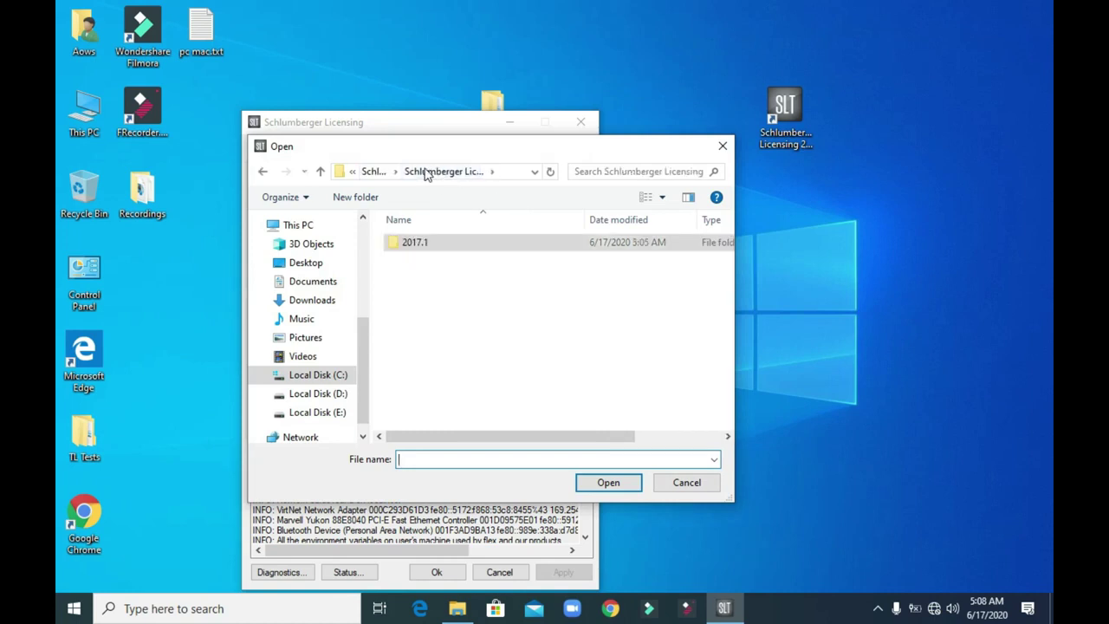
{"action": "double_click", "coordinate": [412, 243]}
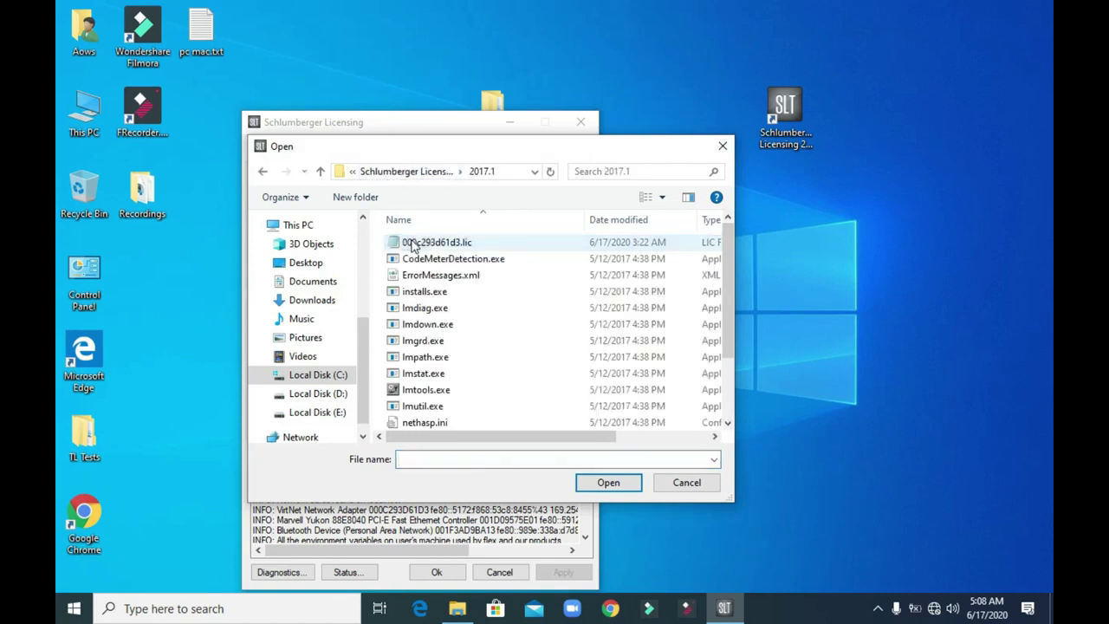
{"action": "left_click", "coordinate": [416, 243]}
{"action": "left_click", "coordinate": [609, 483]}
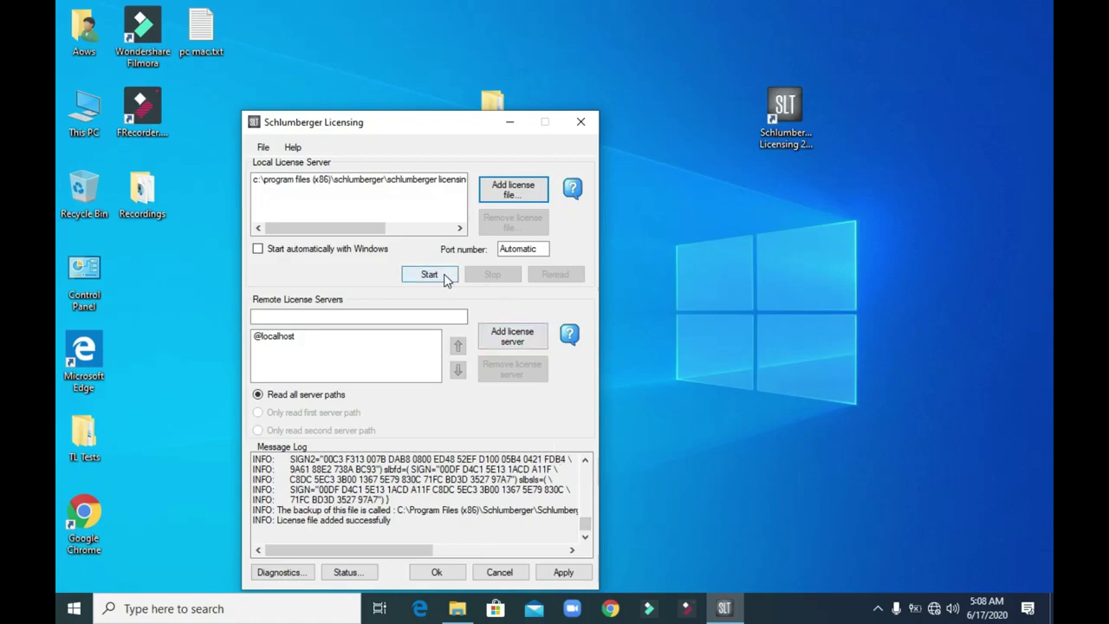
- Start the local license server and close Schlumberger Licensing with its settings accepted
{"action": "left_click", "coordinate": [444, 278]}
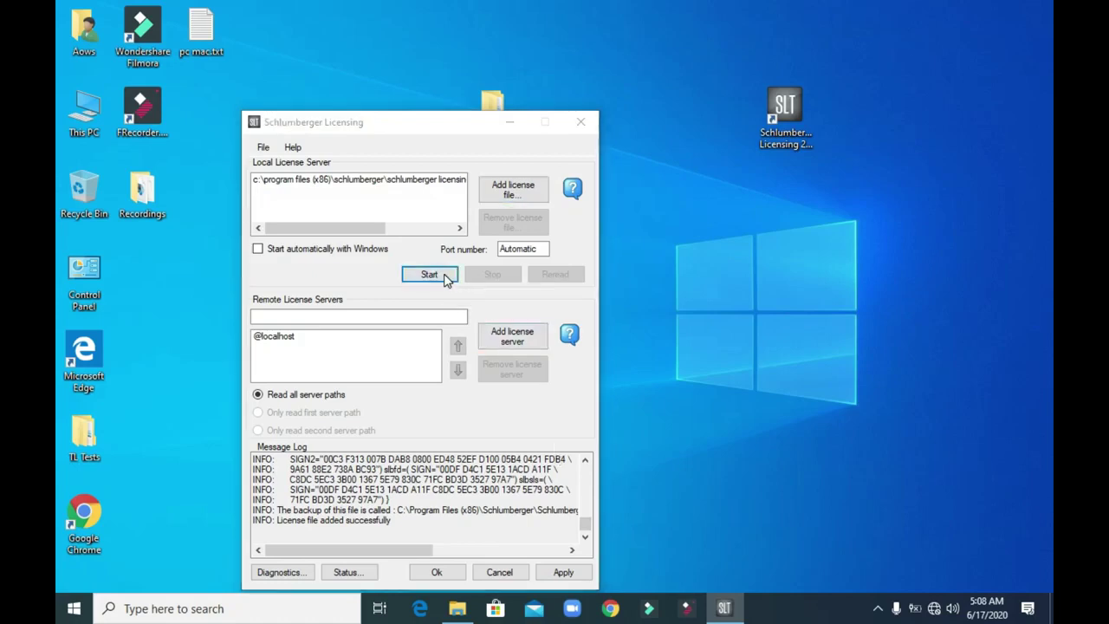
{"action": "left_click", "coordinate": [586, 362]}
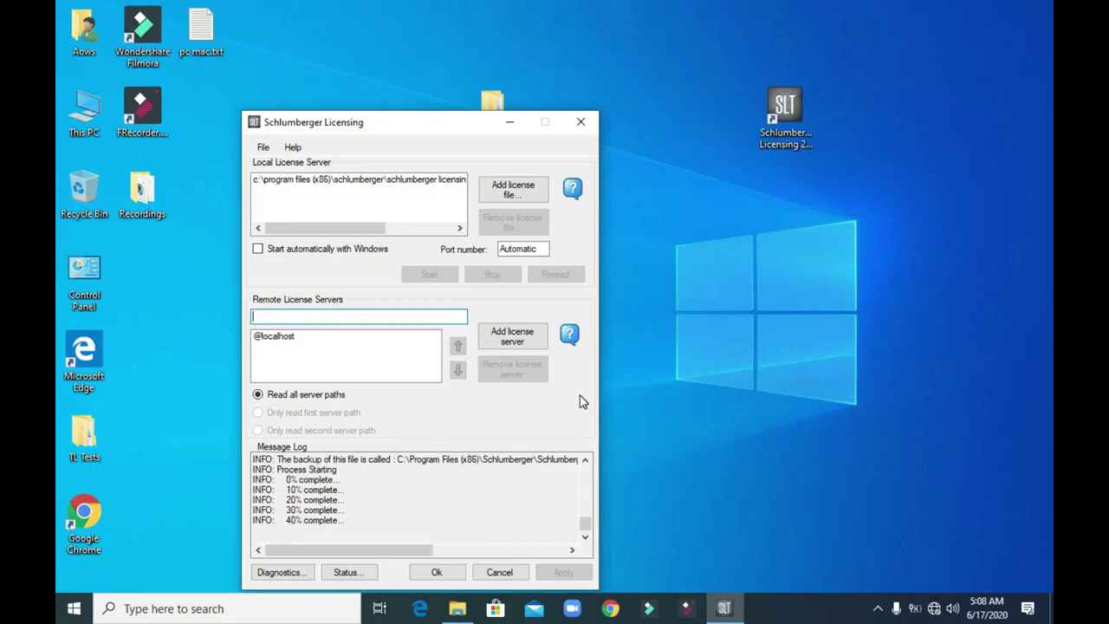
{"action": "left_click", "coordinate": [439, 572]}
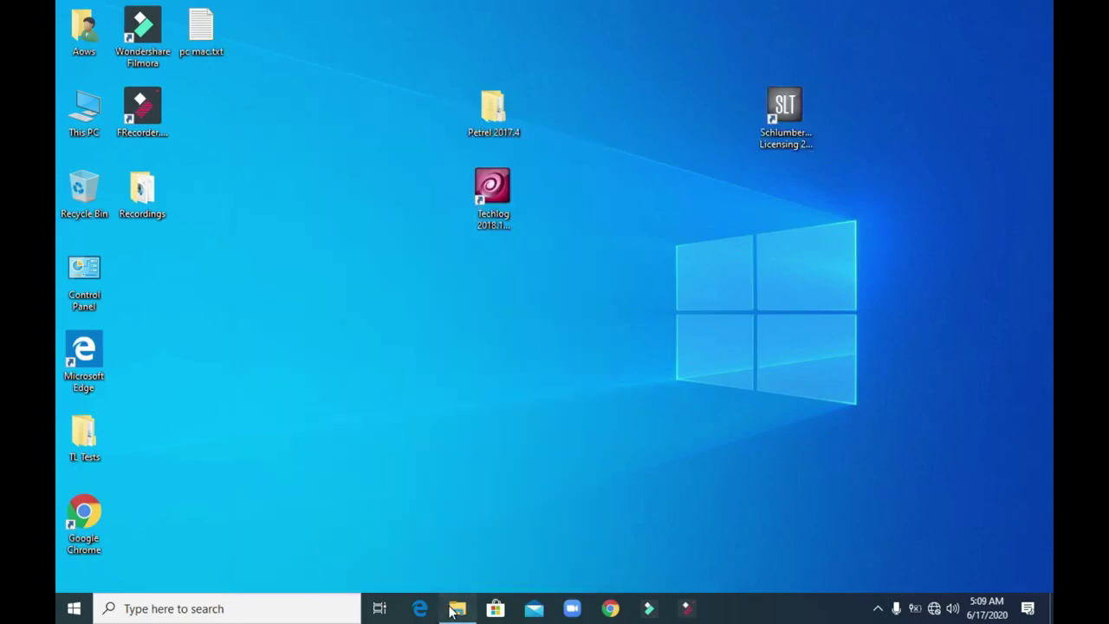
- Open the Petrel 2017 installation folder under Program Files > Schlumberger on Local Disk (C:) in File Explorer
{"action": "left_click", "coordinate": [454, 609]}
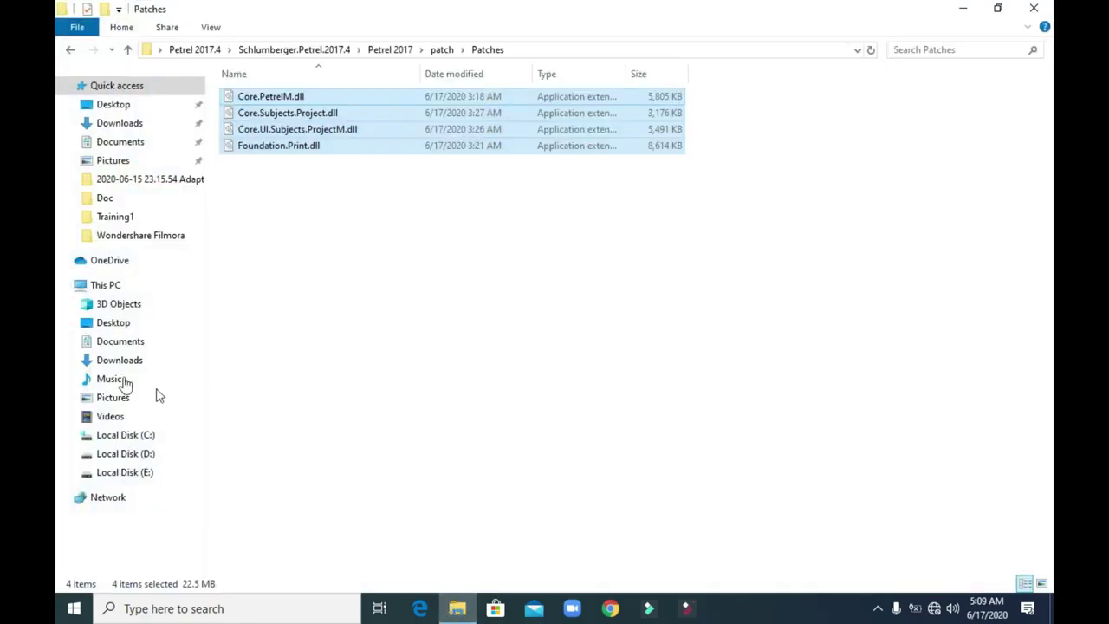
{"action": "left_click", "coordinate": [137, 437]}
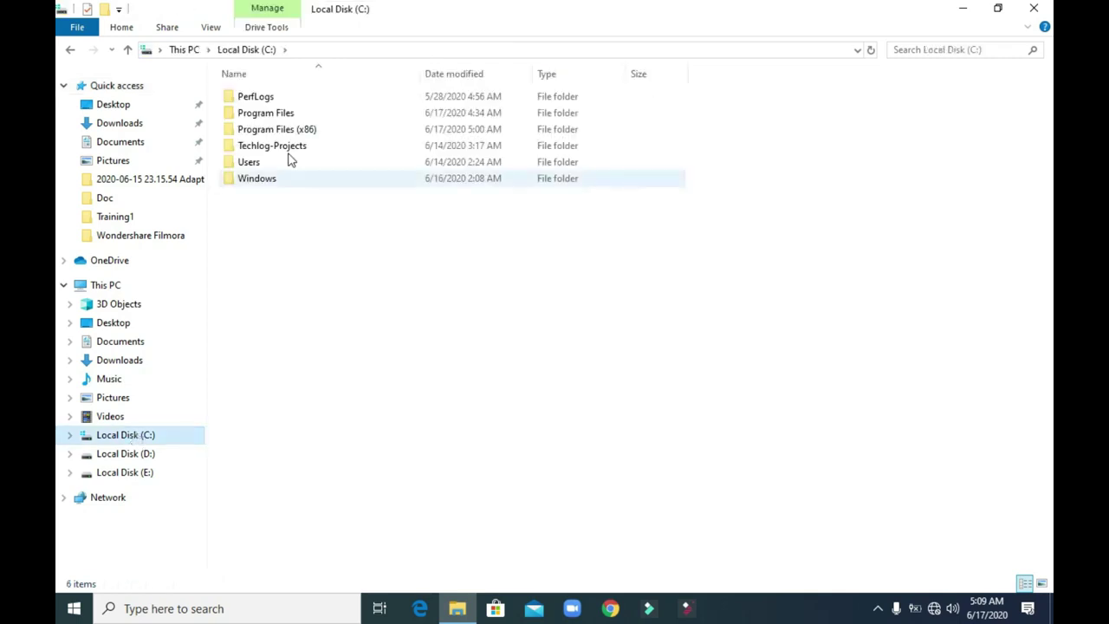
{"action": "left_click", "coordinate": [279, 116]}
{"action": "double_click", "coordinate": [279, 116]}
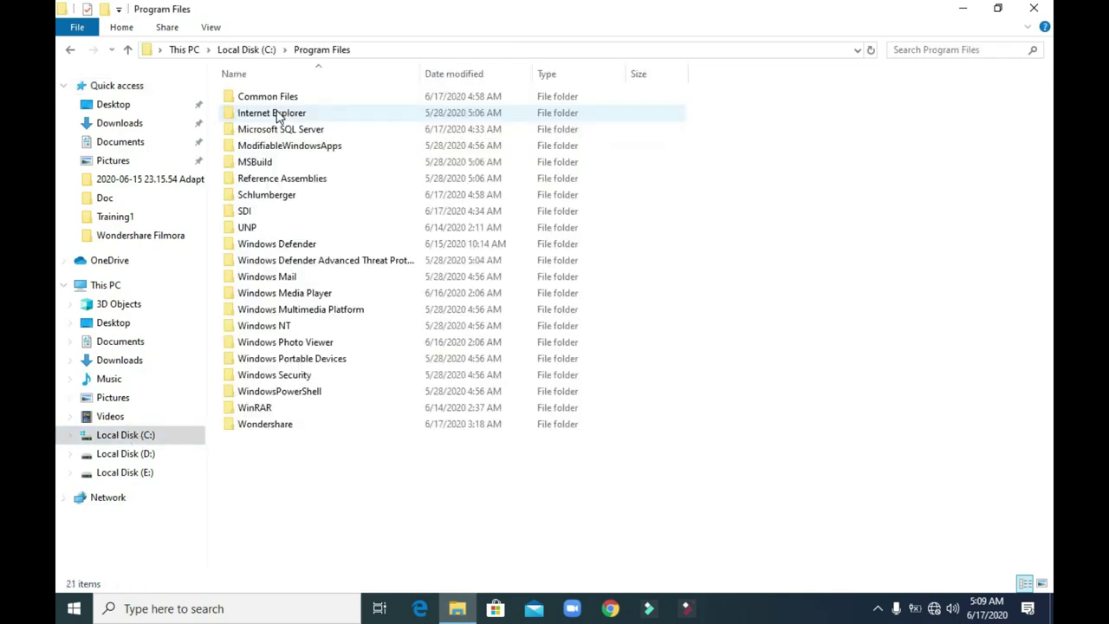
{"action": "left_click", "coordinate": [294, 195]}
{"action": "double_click", "coordinate": [295, 195]}
{"action": "left_click", "coordinate": [266, 114]}
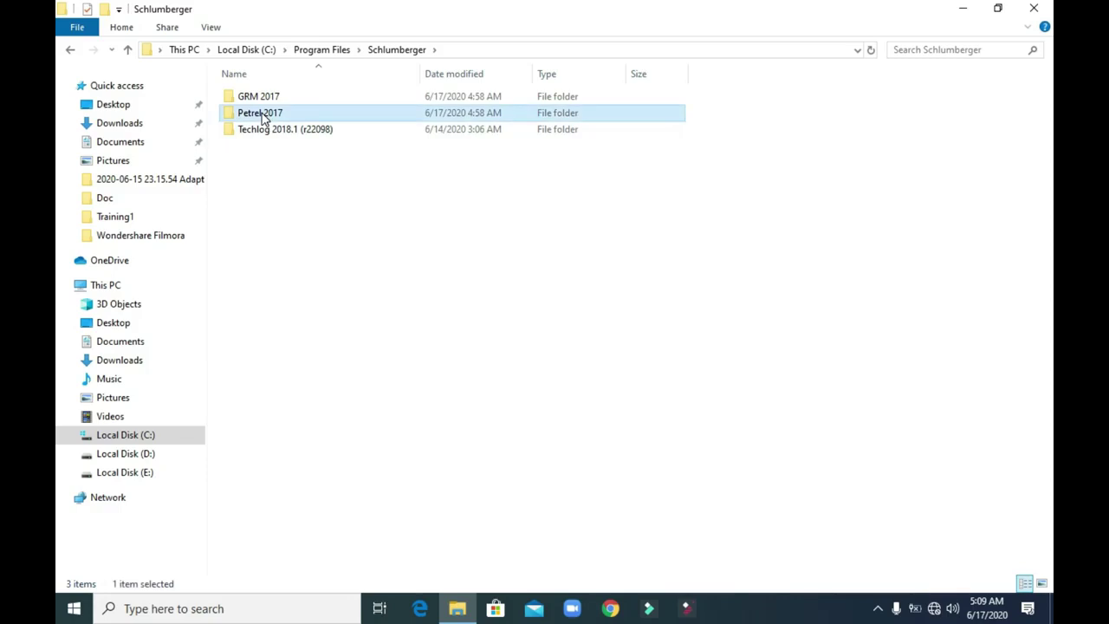
{"action": "double_click", "coordinate": [265, 114]}
- Group the contents of the Petrel 2017 folder by file type
{"action": "right_click", "coordinate": [801, 231]}
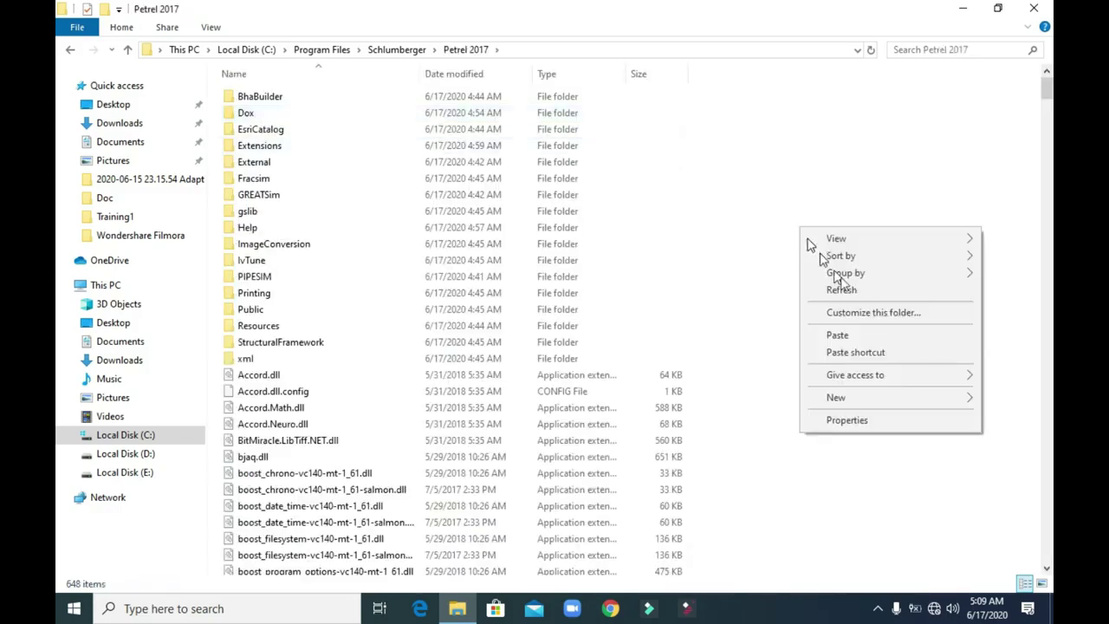
{"action": "mouse_move", "coordinate": [836, 274]}
{"action": "left_click", "coordinate": [713, 309]}
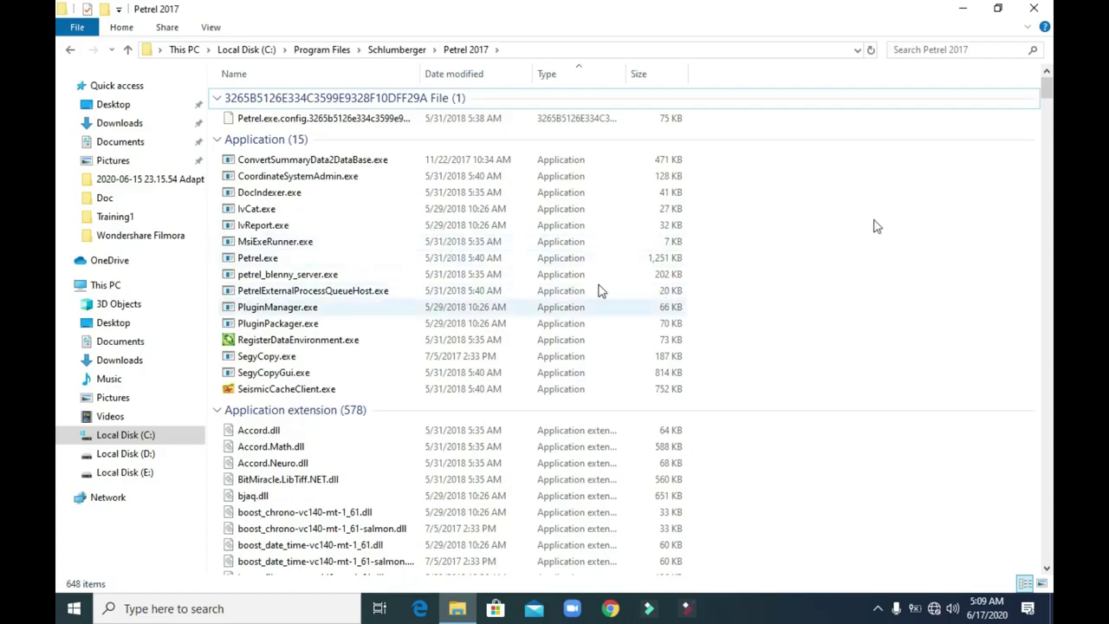
- Create a desktop shortcut to Petrel.exe from the Application group and minimise the folder window
{"action": "left_click", "coordinate": [267, 260]}
{"action": "right_click", "coordinate": [264, 258]}
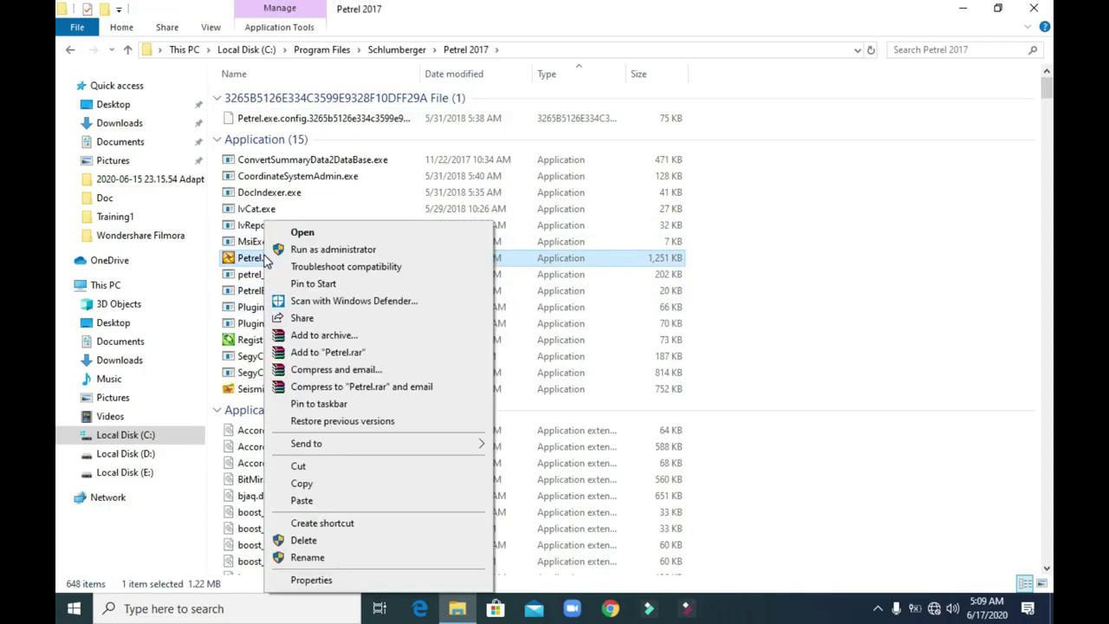
{"action": "mouse_move", "coordinate": [406, 445]}
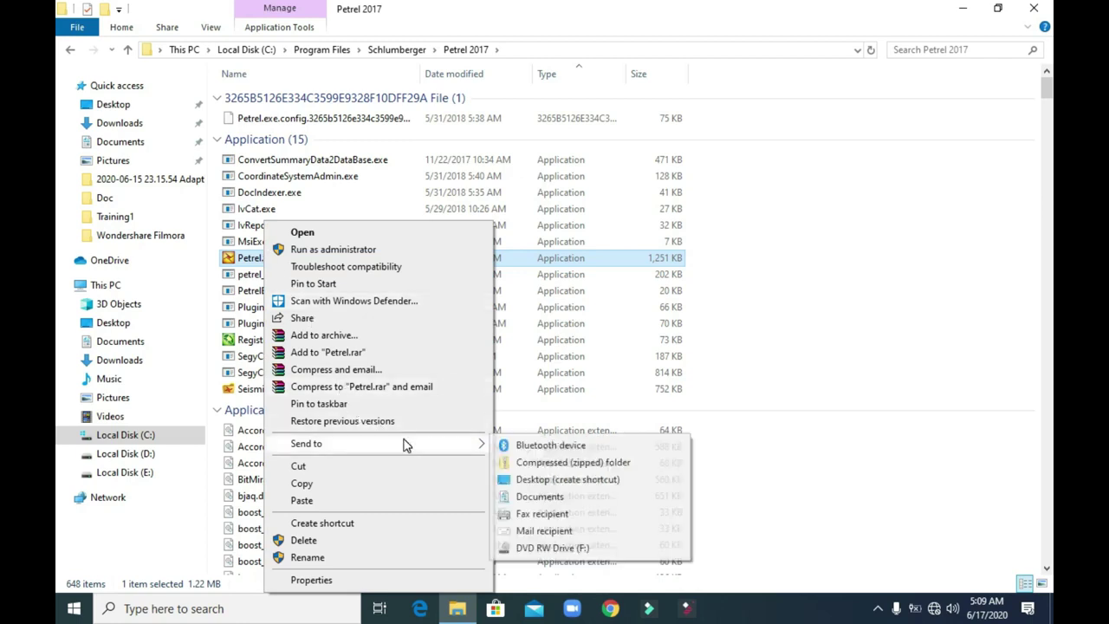
{"action": "left_click", "coordinate": [531, 480]}
{"action": "left_click", "coordinate": [962, 8]}
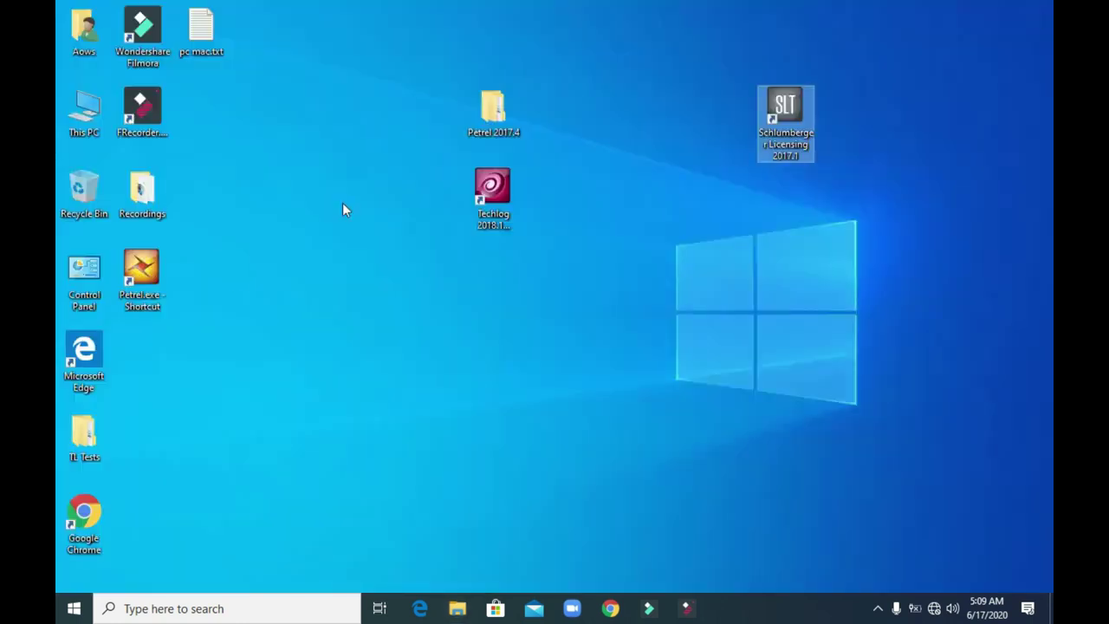
- Rename the new Petrel desktop shortcut to Petrel.exe, removing the "- Shortcut" ending
{"action": "double_click", "coordinate": [141, 269]}
{"action": "right_click", "coordinate": [142, 269]}
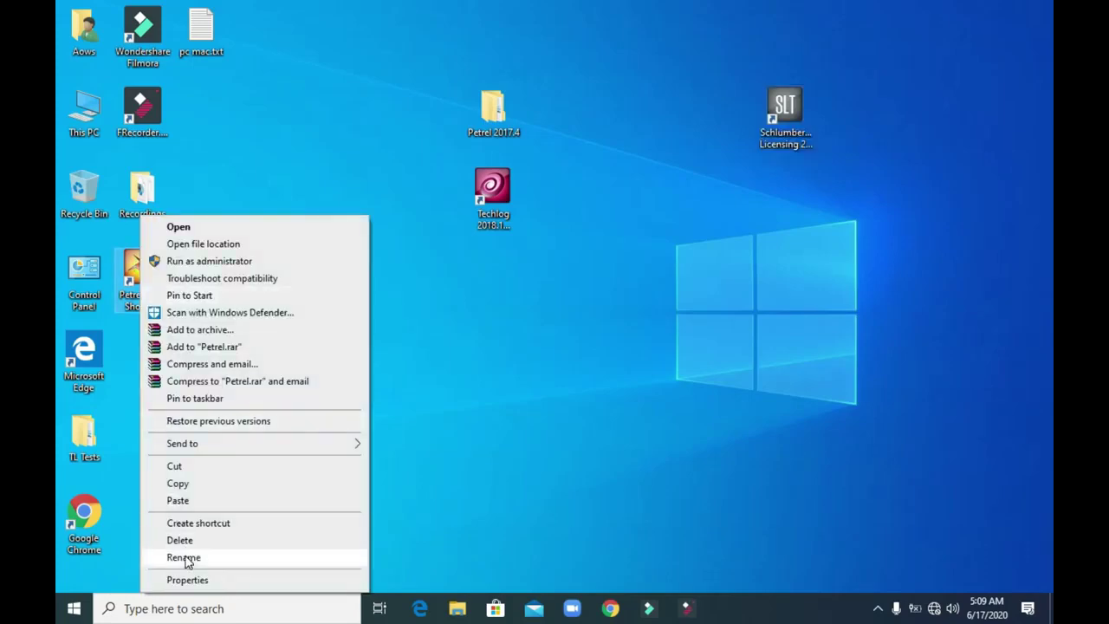
{"action": "left_click", "coordinate": [187, 559]}
{"action": "left_click", "coordinate": [162, 306]}
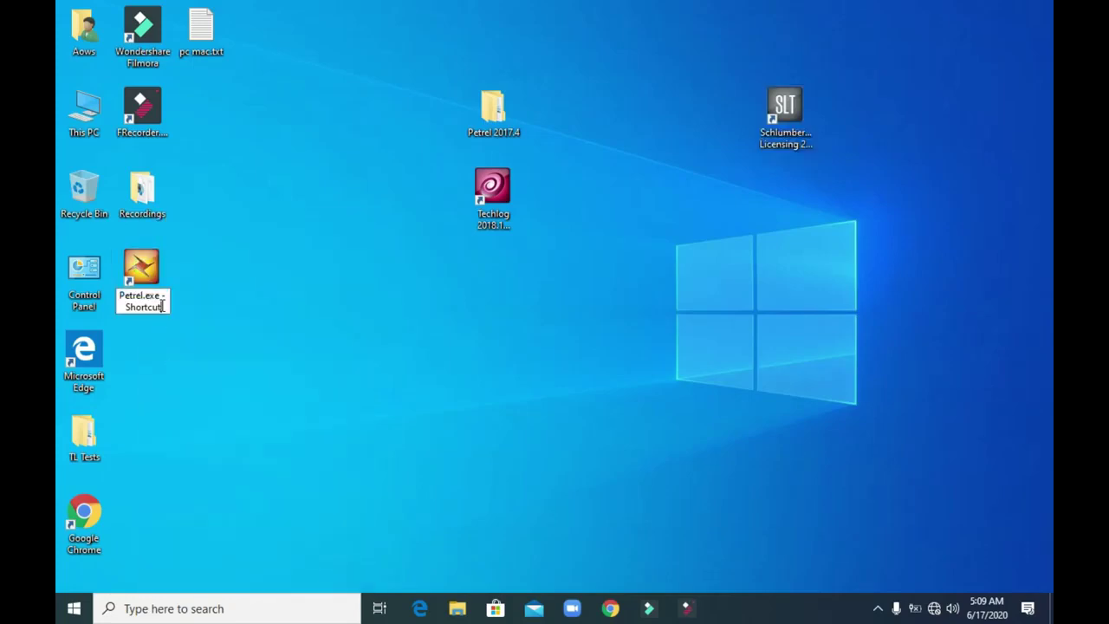
{"action": "key", "text": "BackSpace"}
{"action": "key", "text": "BackSpace"}
{"action": "key", "text": "BackSpace"}
{"action": "key", "text": "BackSpace"}
{"action": "key", "text": "BackSpace"}
{"action": "key", "text": "BackSpace"}
{"action": "key", "text": "BackSpace"}
{"action": "key", "text": "BackSpace"}
{"action": "key", "text": "BackSpace"}
{"action": "key", "text": "BackSpace"}
{"action": "key", "text": "BackSpace"}
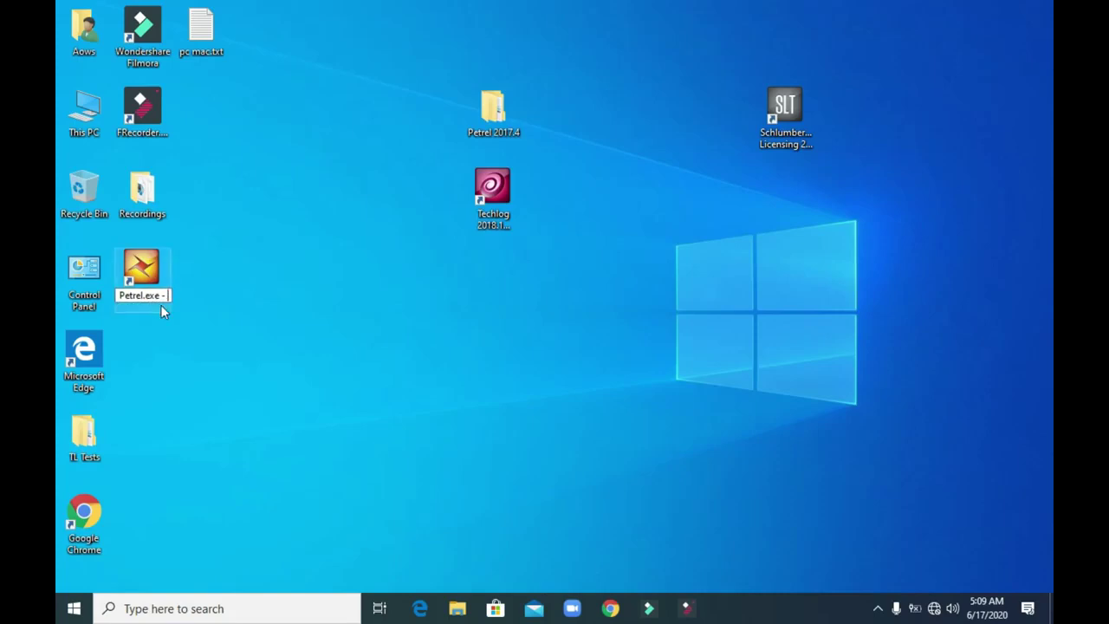
{"action": "key", "text": "BackSpace"}
- Place the Petrel.exe shortcut beside the Schlumberger Licensing icon, launch Petrel, and move its License selection window fully into view
{"action": "left_click_drag", "start_coordinate": [146, 282], "coordinate": [853, 109]}
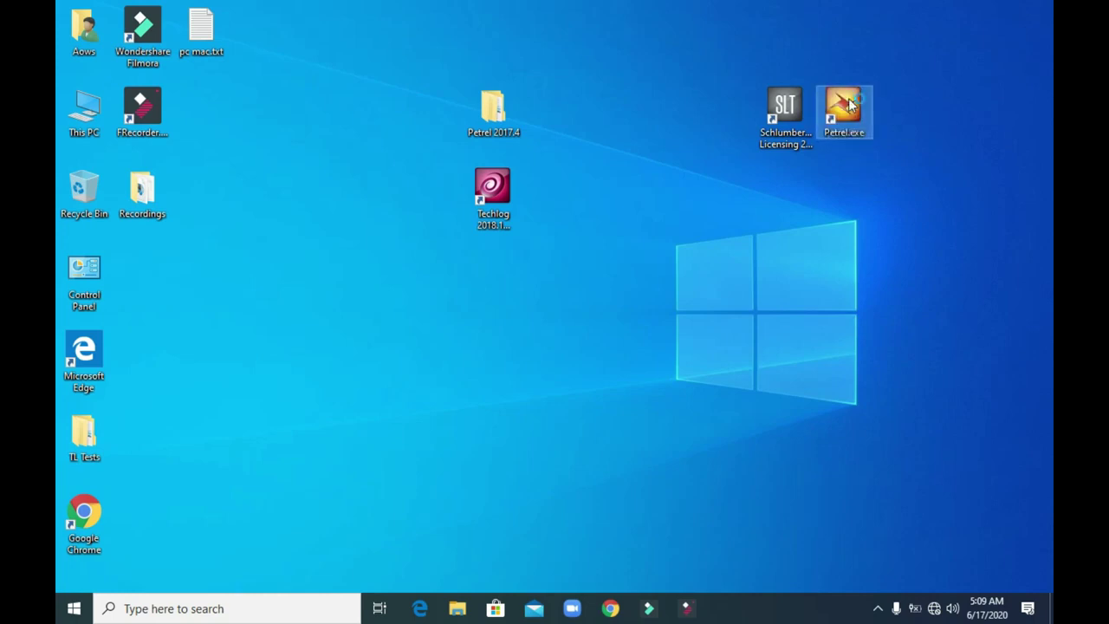
{"action": "left_click", "coordinate": [557, 176]}
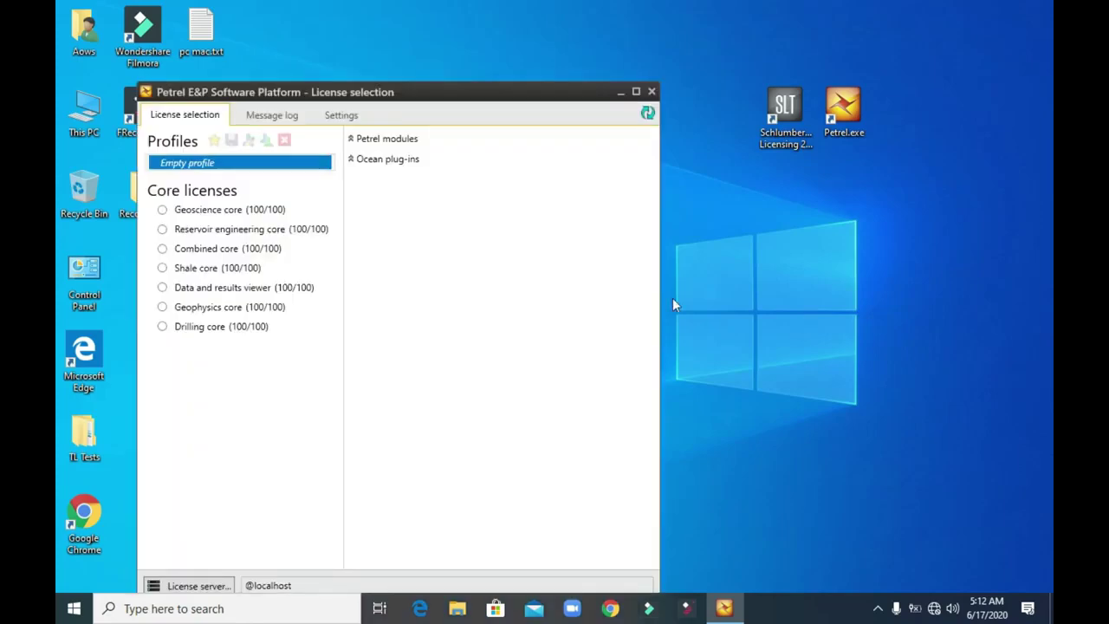
{"action": "left_click_drag", "start_coordinate": [503, 94], "coordinate": [574, 50]}
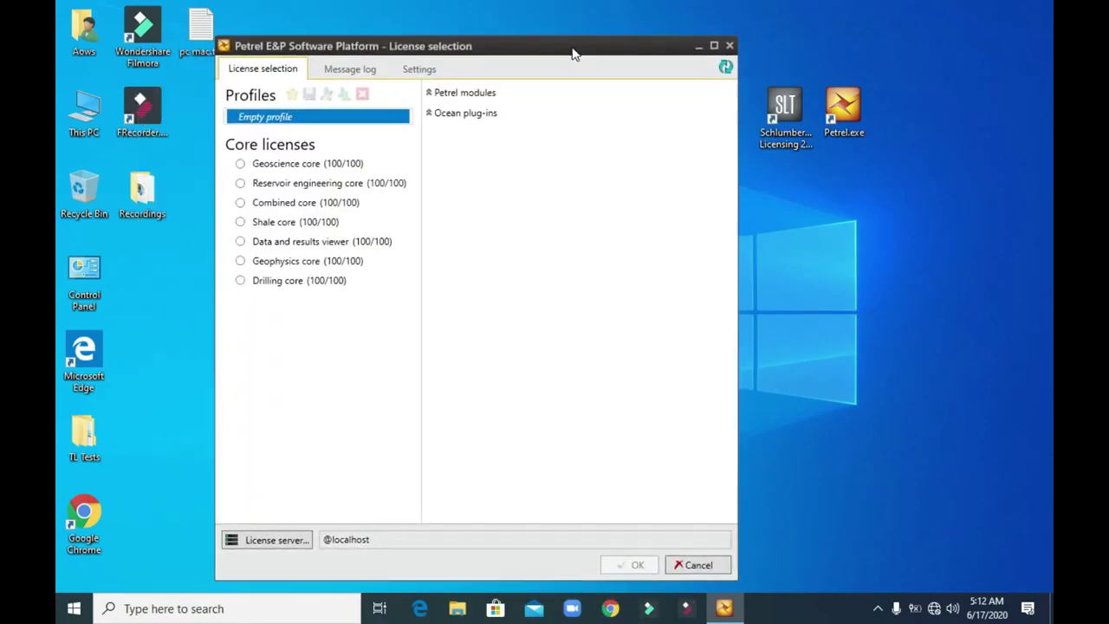
- Choose the Combined core license and select all of the Petrel modules
{"action": "left_click", "coordinate": [240, 202]}
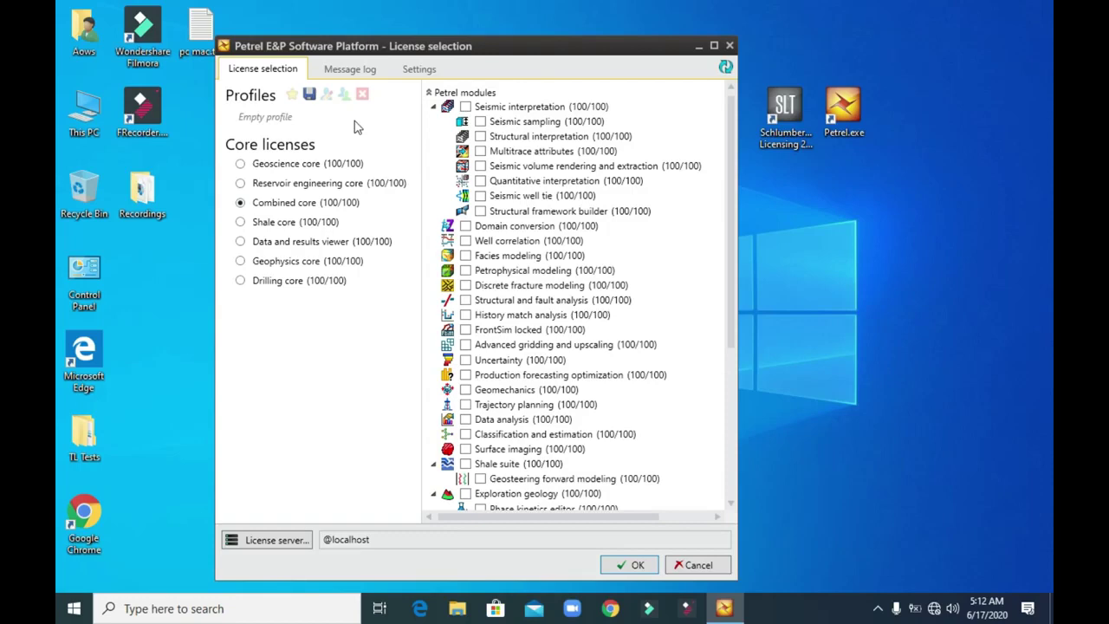
{"action": "left_click", "coordinate": [245, 185]}
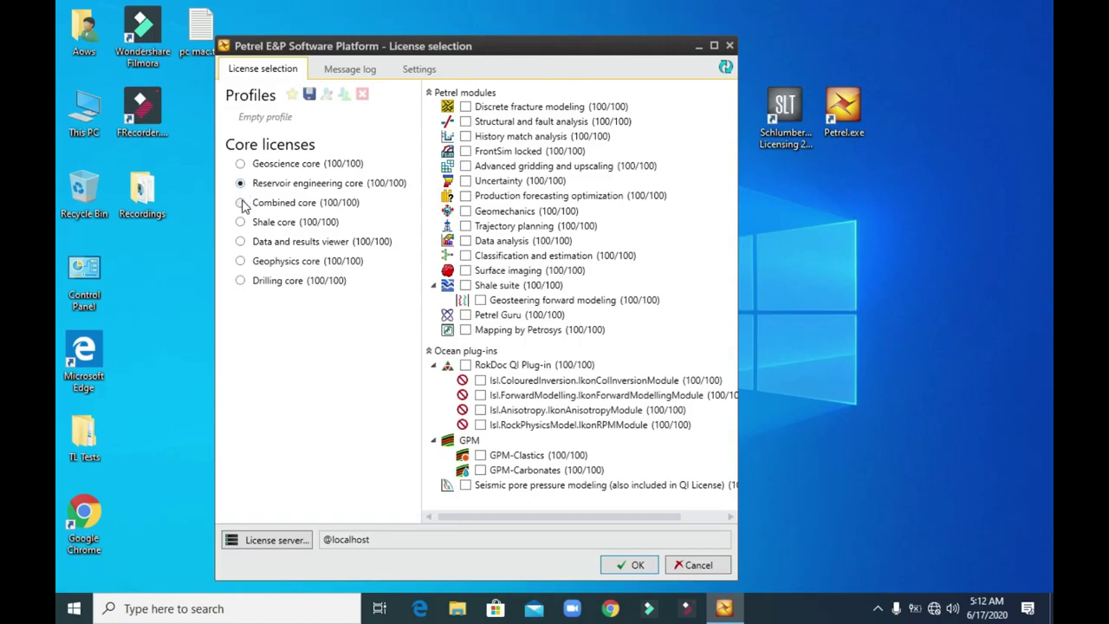
{"action": "left_click", "coordinate": [242, 203]}
{"action": "right_click", "coordinate": [481, 98]}
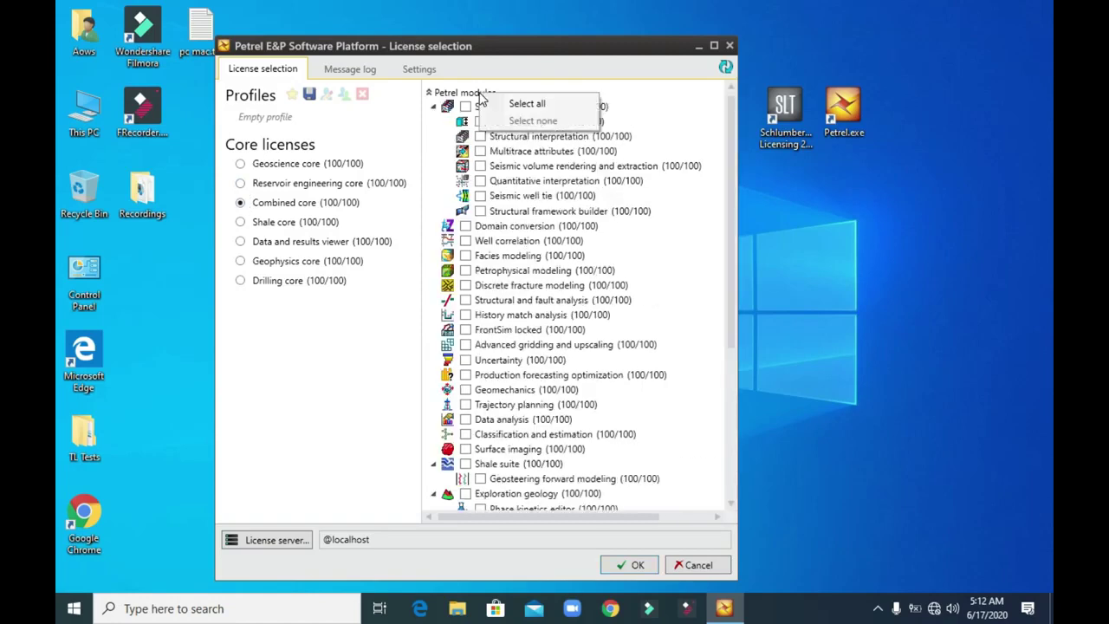
{"action": "left_click", "coordinate": [511, 102]}
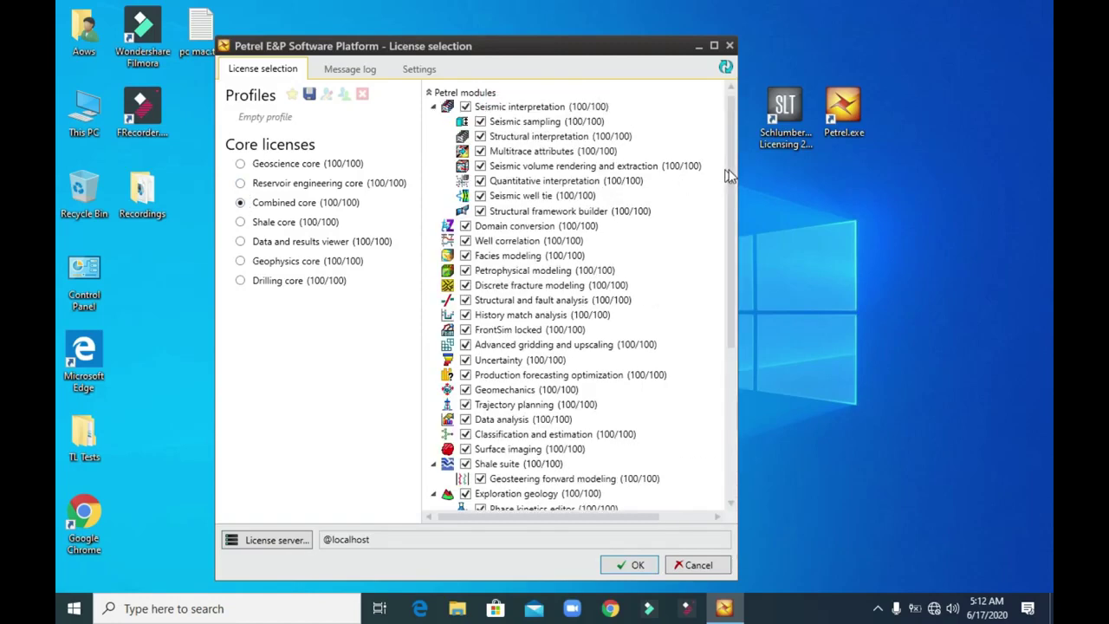
- Enable the Seismic pore pressure modeling, GPM-Clastics and GPM-Carbonates plug-ins and accept the license selection
{"action": "scroll", "coordinate": [718, 252], "scroll_direction": "down", "scroll_amount": 5}
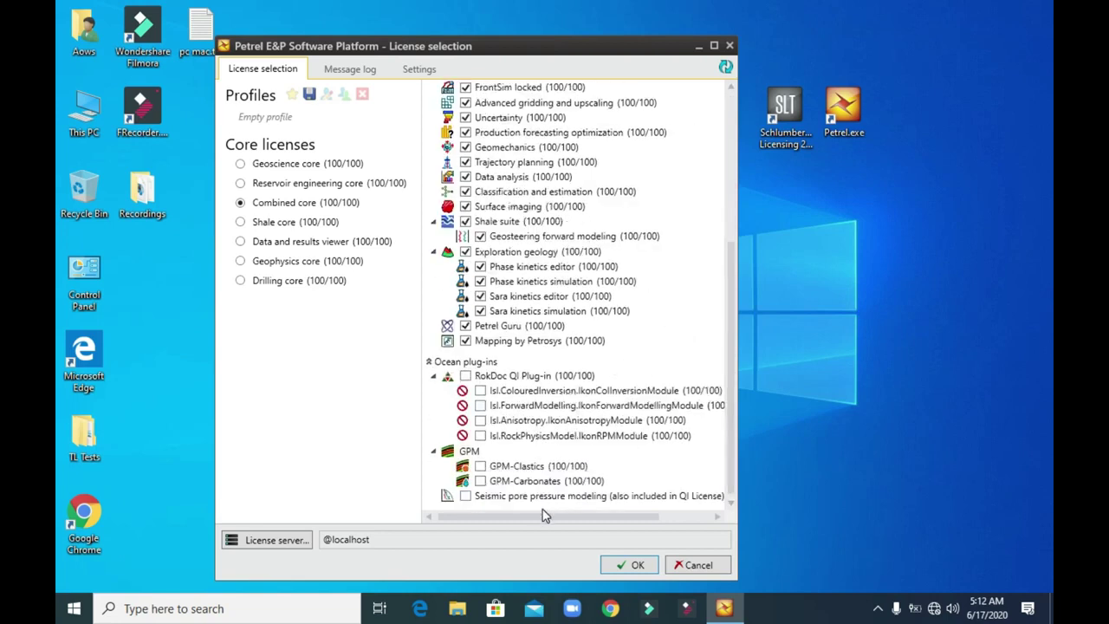
{"action": "left_click", "coordinate": [467, 499]}
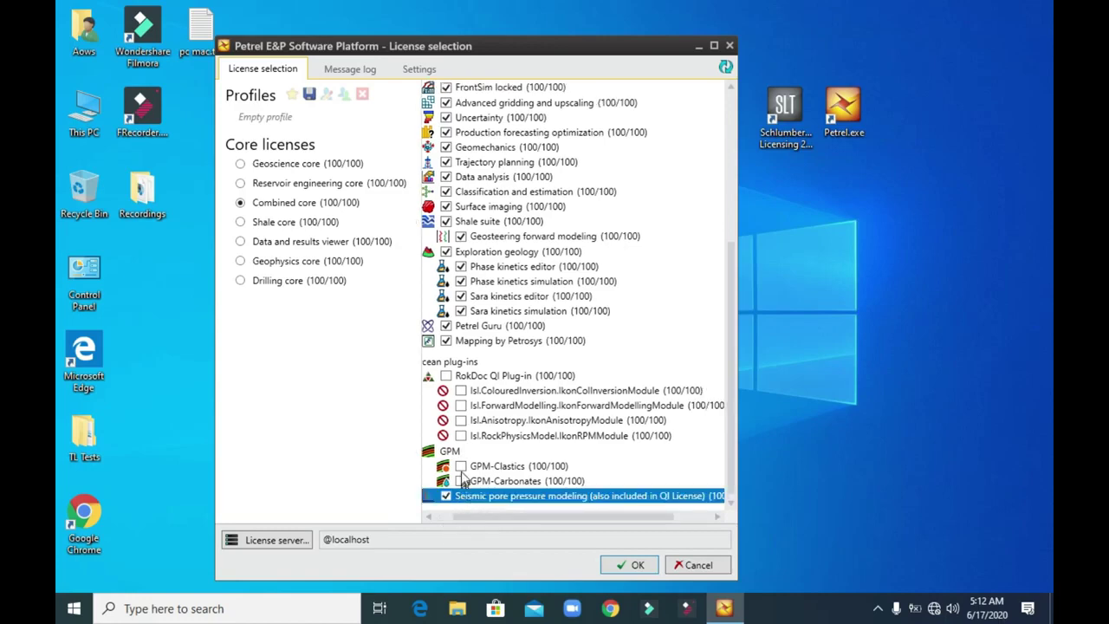
{"action": "left_click", "coordinate": [460, 466]}
{"action": "left_click", "coordinate": [460, 481]}
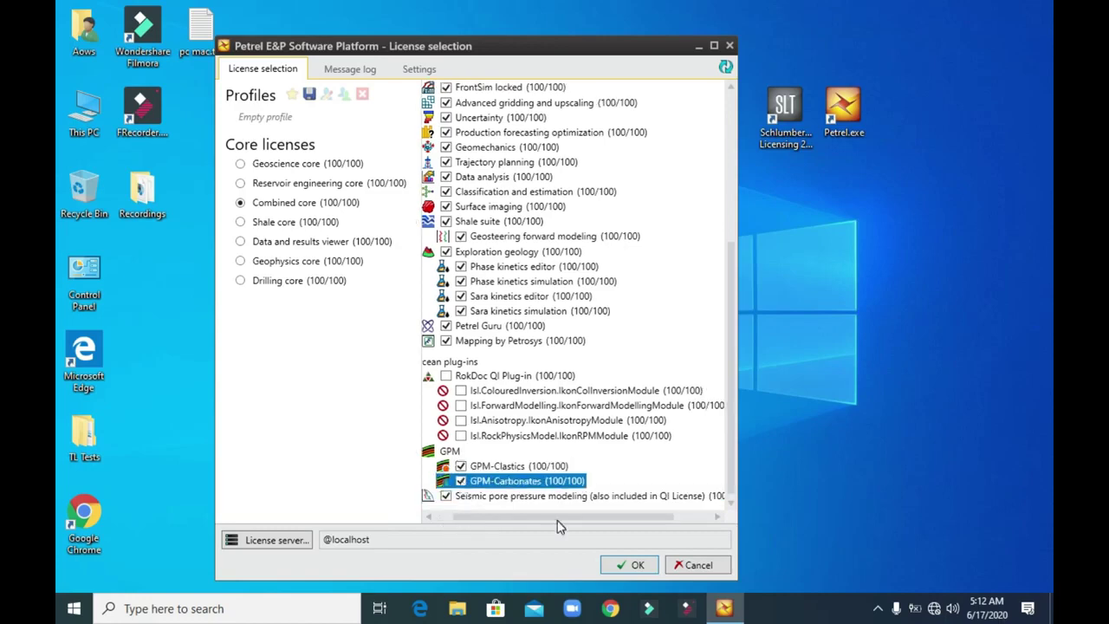
{"action": "left_click", "coordinate": [624, 564]}
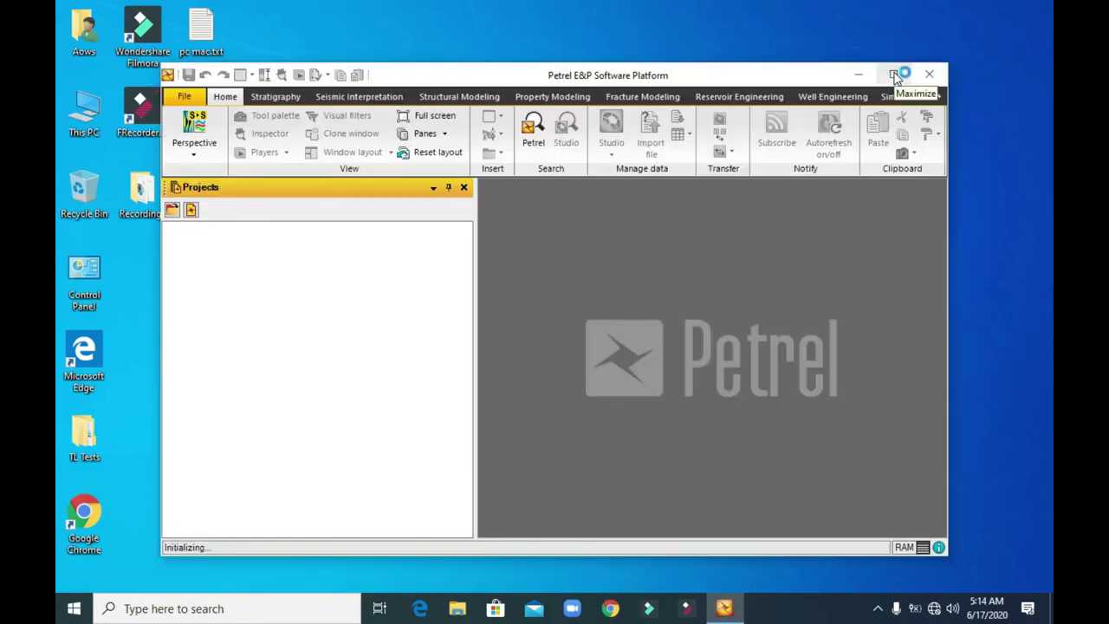
- Maximise the Petrel window, check the version details in About Petrel, and close that dialog
{"action": "left_click", "coordinate": [898, 76]}
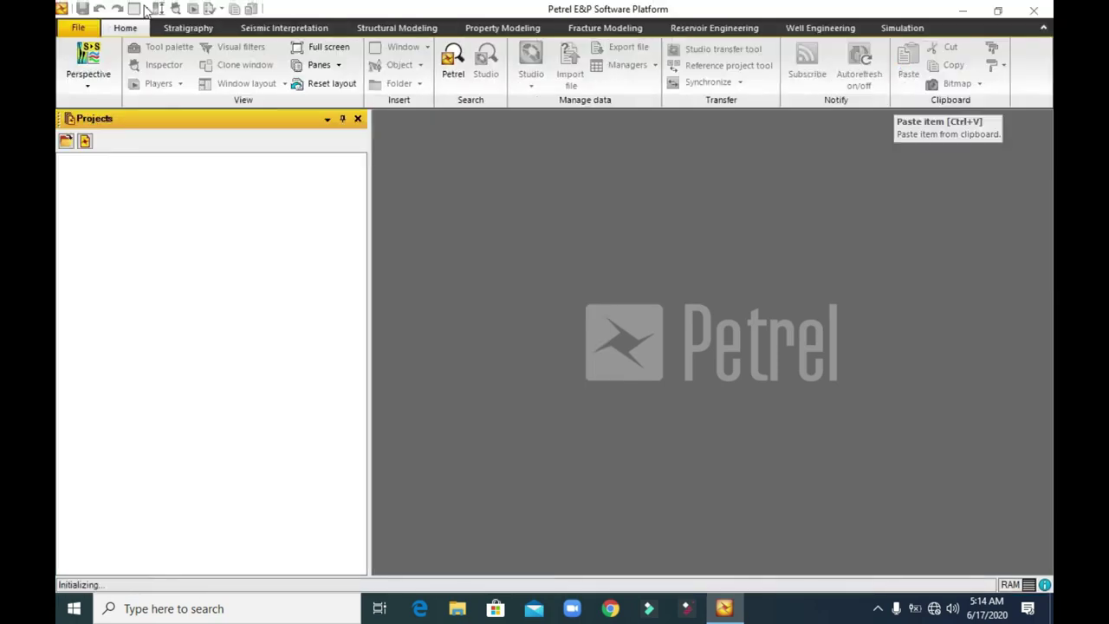
{"action": "left_click", "coordinate": [78, 28]}
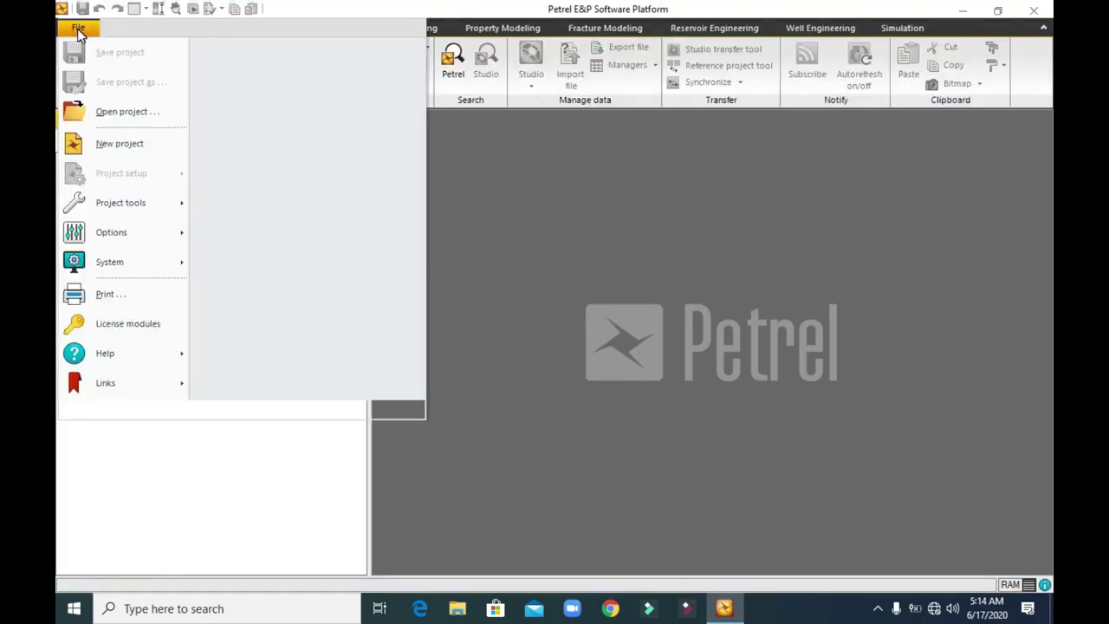
{"action": "mouse_move", "coordinate": [156, 351]}
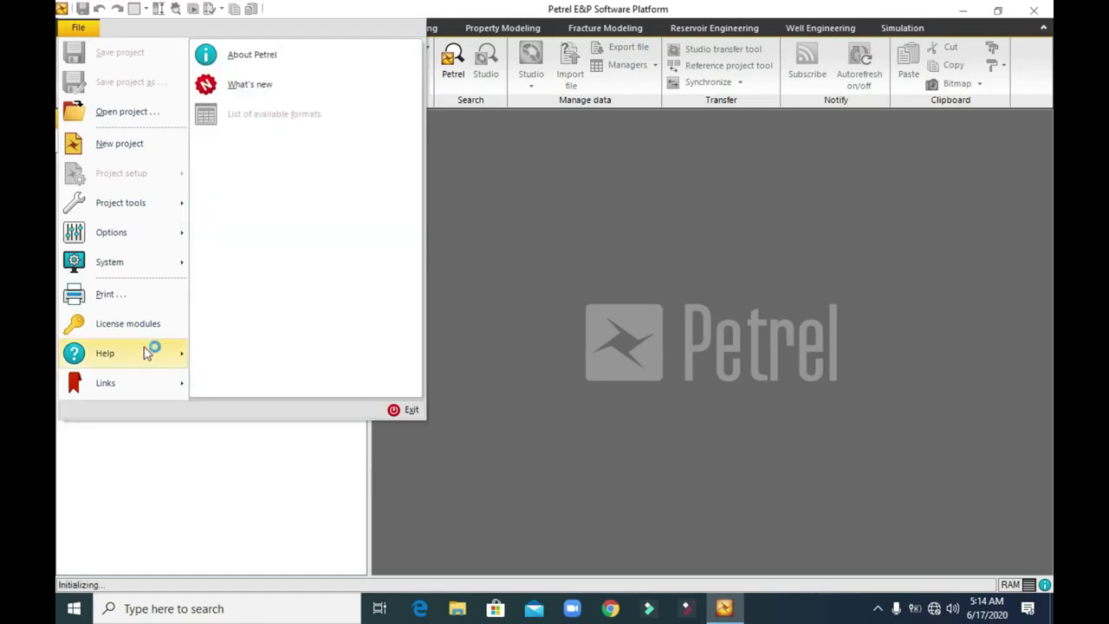
{"action": "left_click", "coordinate": [291, 49]}
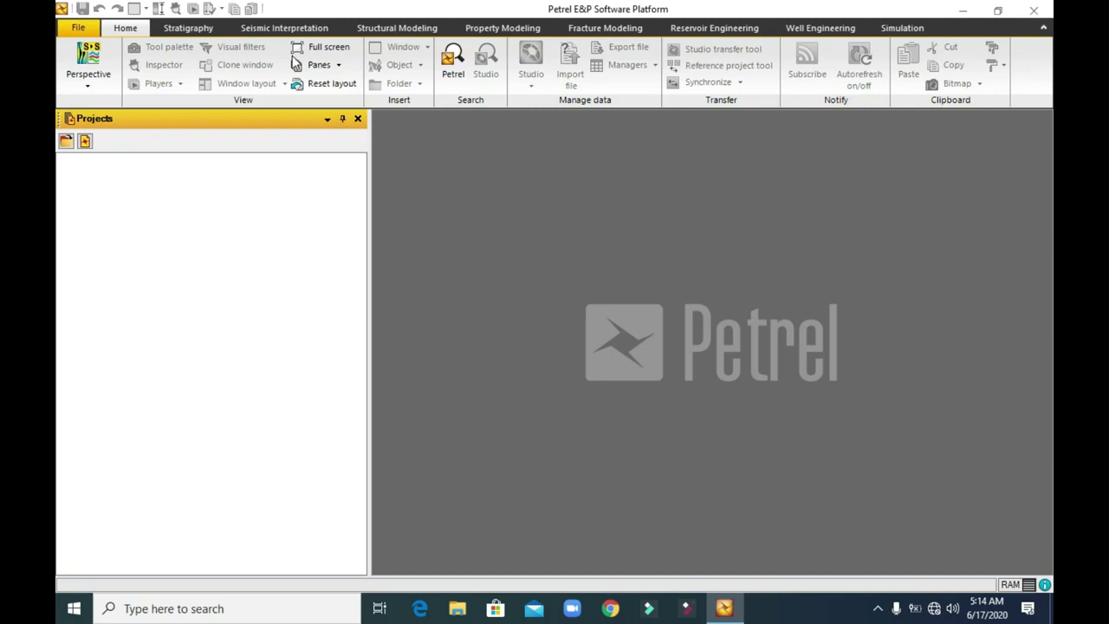
{"action": "left_click", "coordinate": [77, 33]}
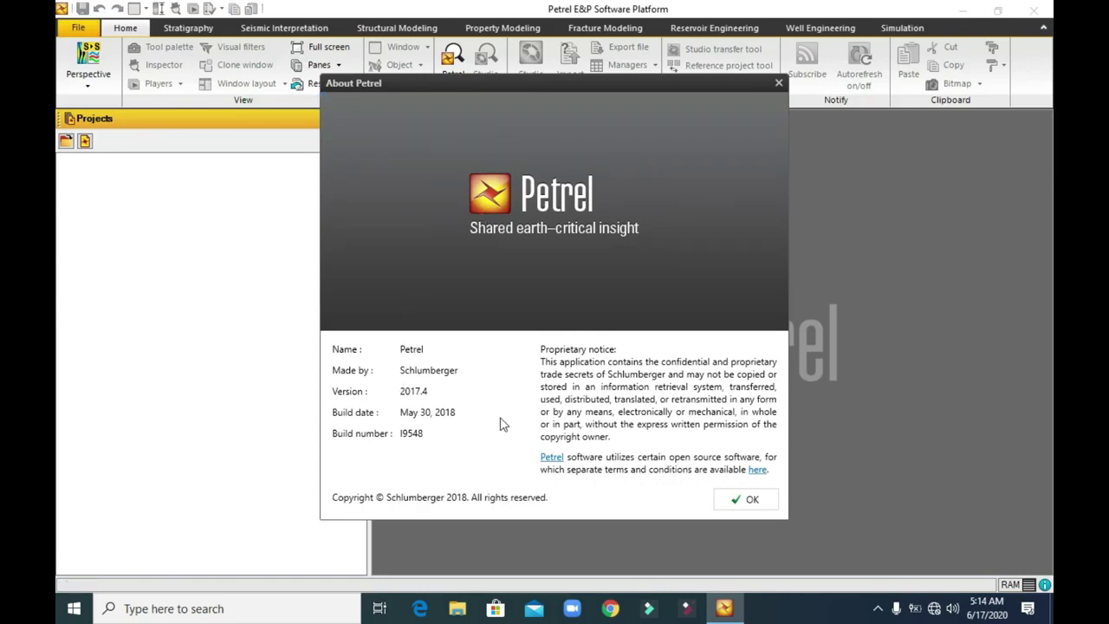
{"action": "left_click", "coordinate": [746, 500]}
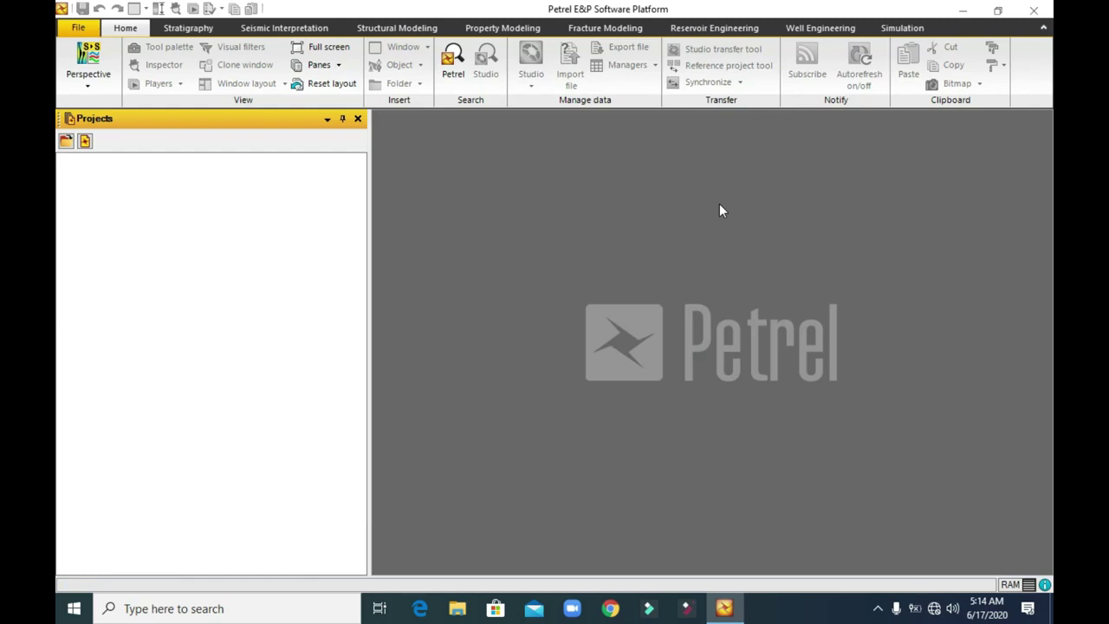
{"action": "left_click", "coordinate": [878, 609]}
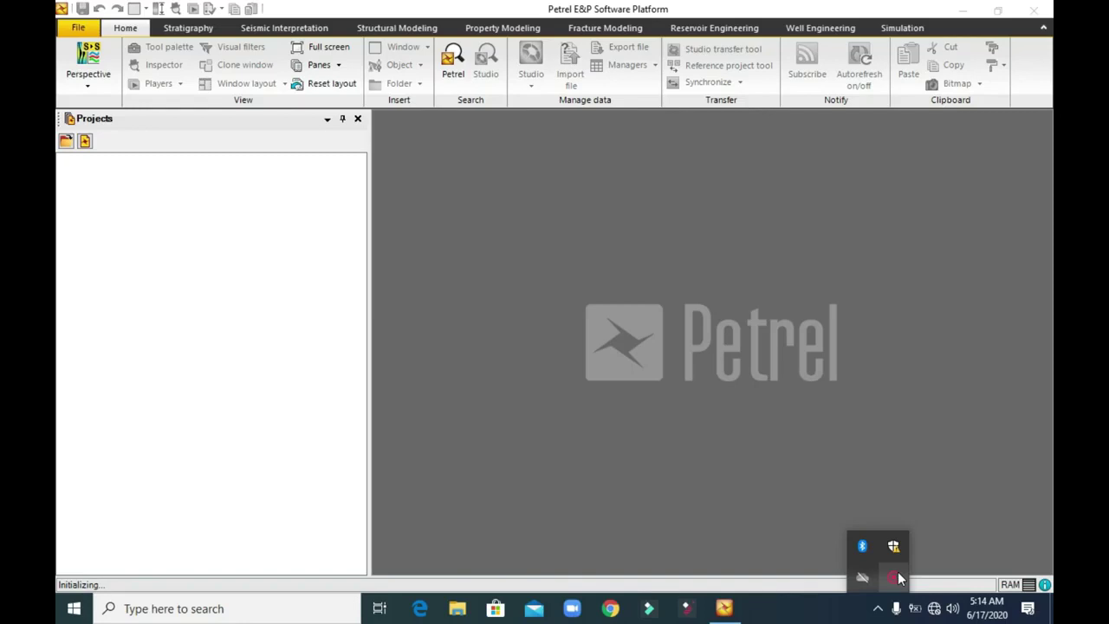
{"action": "left_click", "coordinate": [896, 578]}
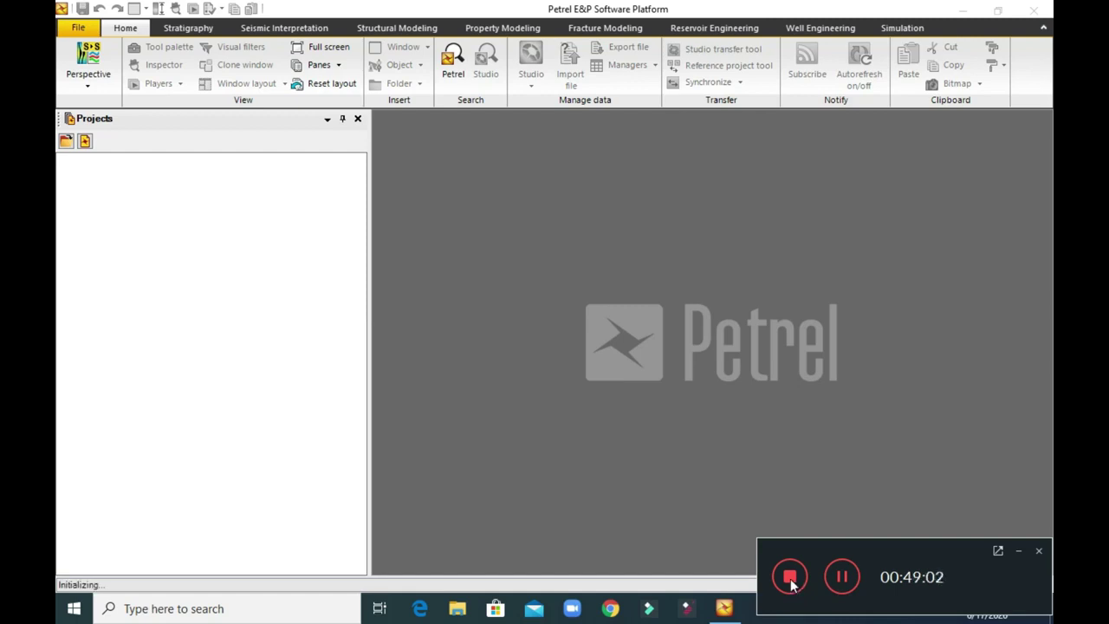
{"action": "left_click", "coordinate": [790, 580]}
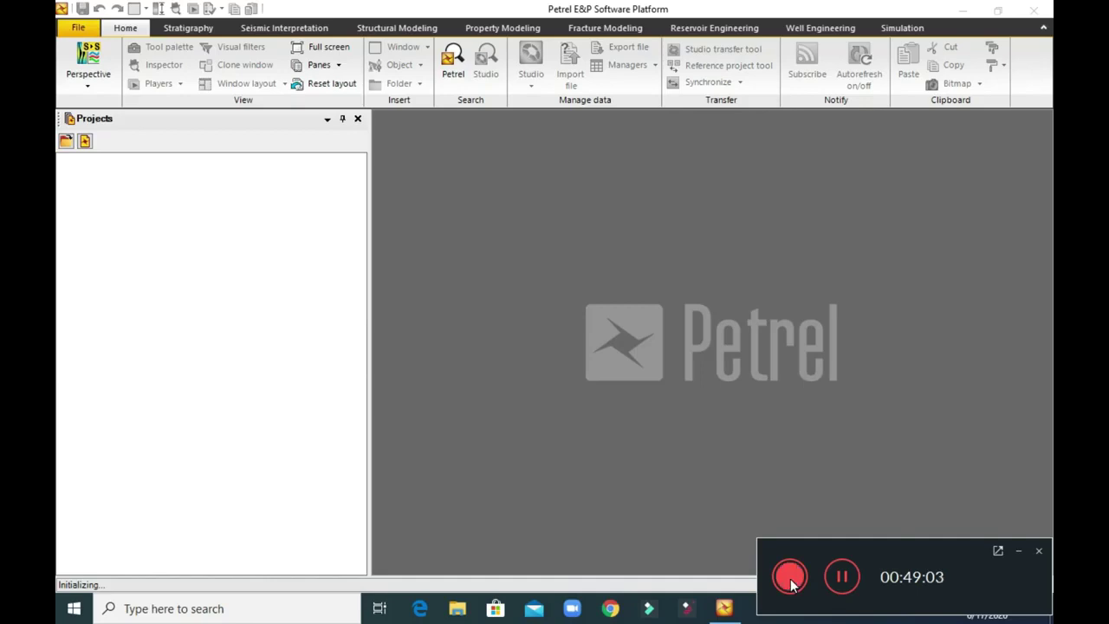